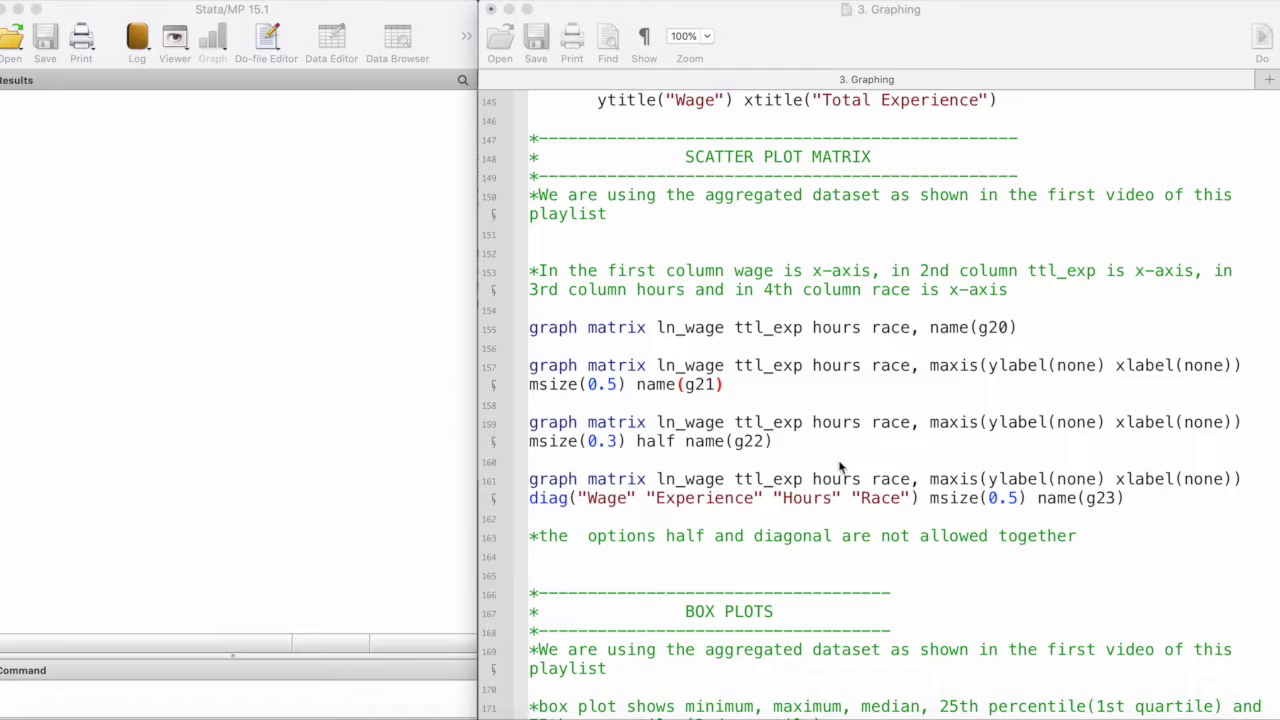
# - Select and run the graph matrix command that draws g20
pyautogui.click(1022, 330)
pyautogui.moveTo(1022, 328); pyautogui.dragTo(514, 329)
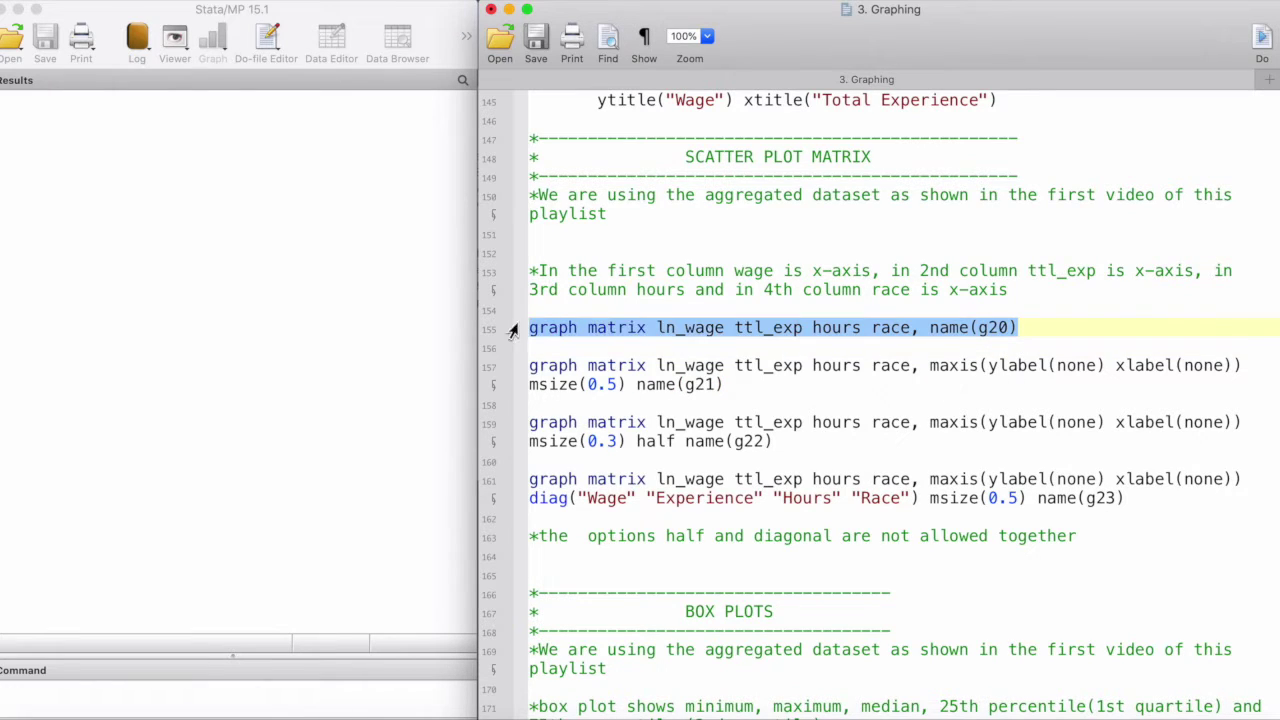
pyautogui.click(1262, 37)
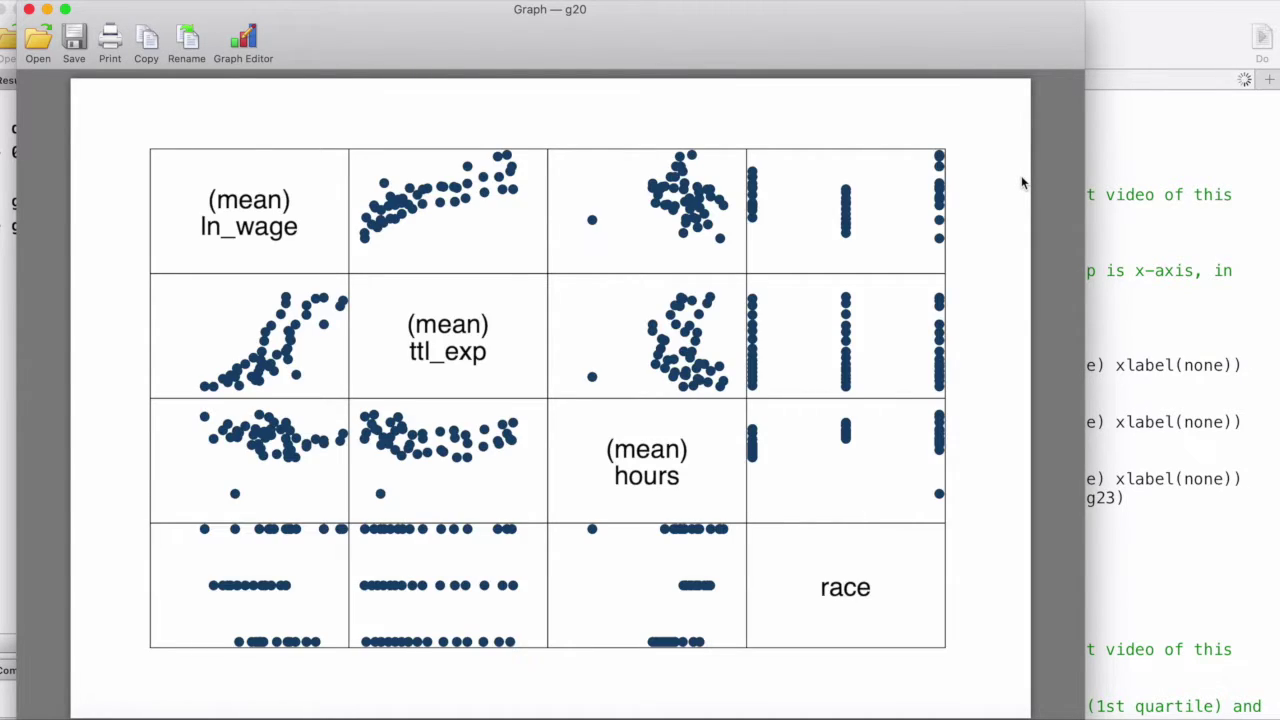
# - Check the g20 variable list (ln_wage, ttl_exp, hours, race) against the drawn matrix
pyautogui.click(1215, 380)
pyautogui.moveTo(529, 328); pyautogui.dragTo(918, 329)
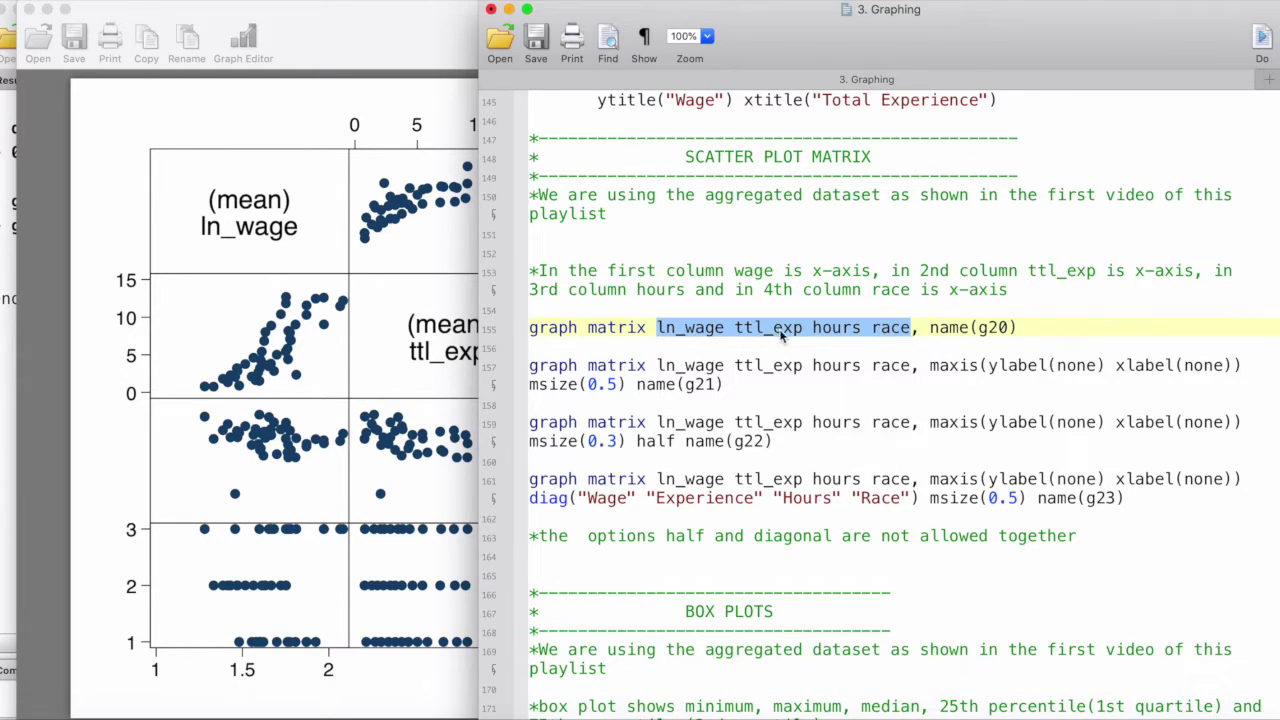
pyautogui.click(435, 358)
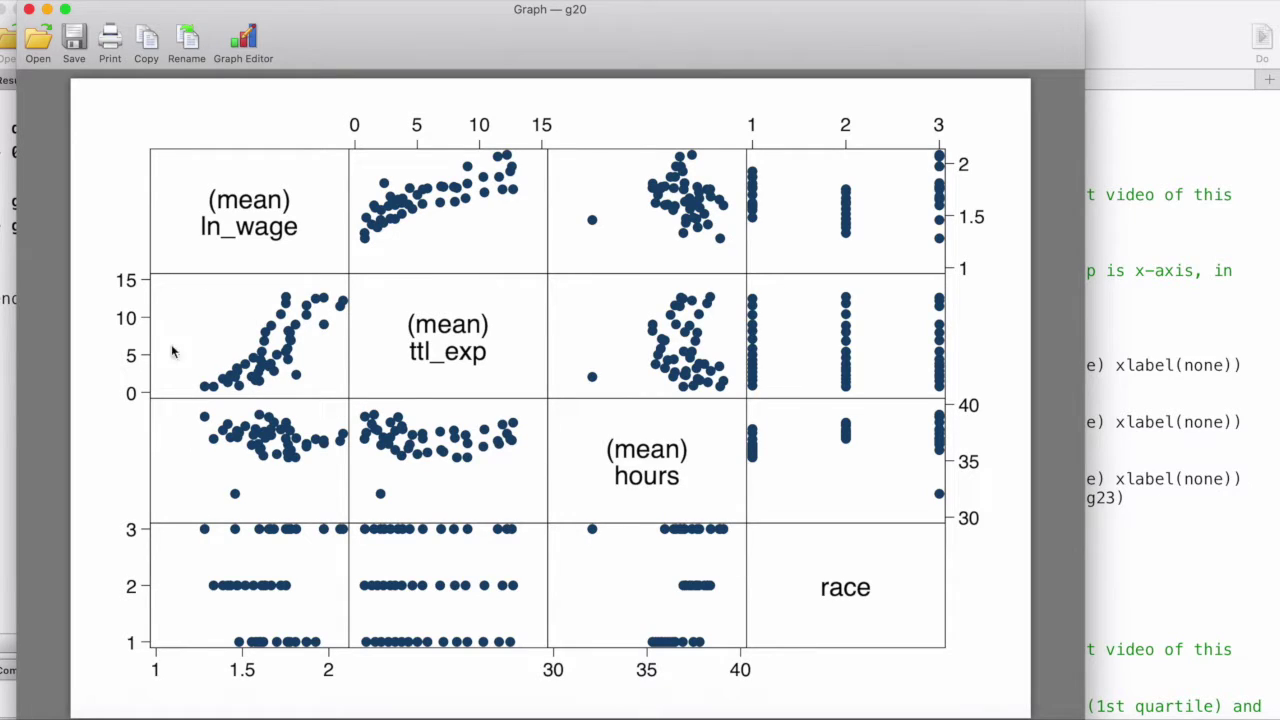
pyautogui.click(1156, 401)
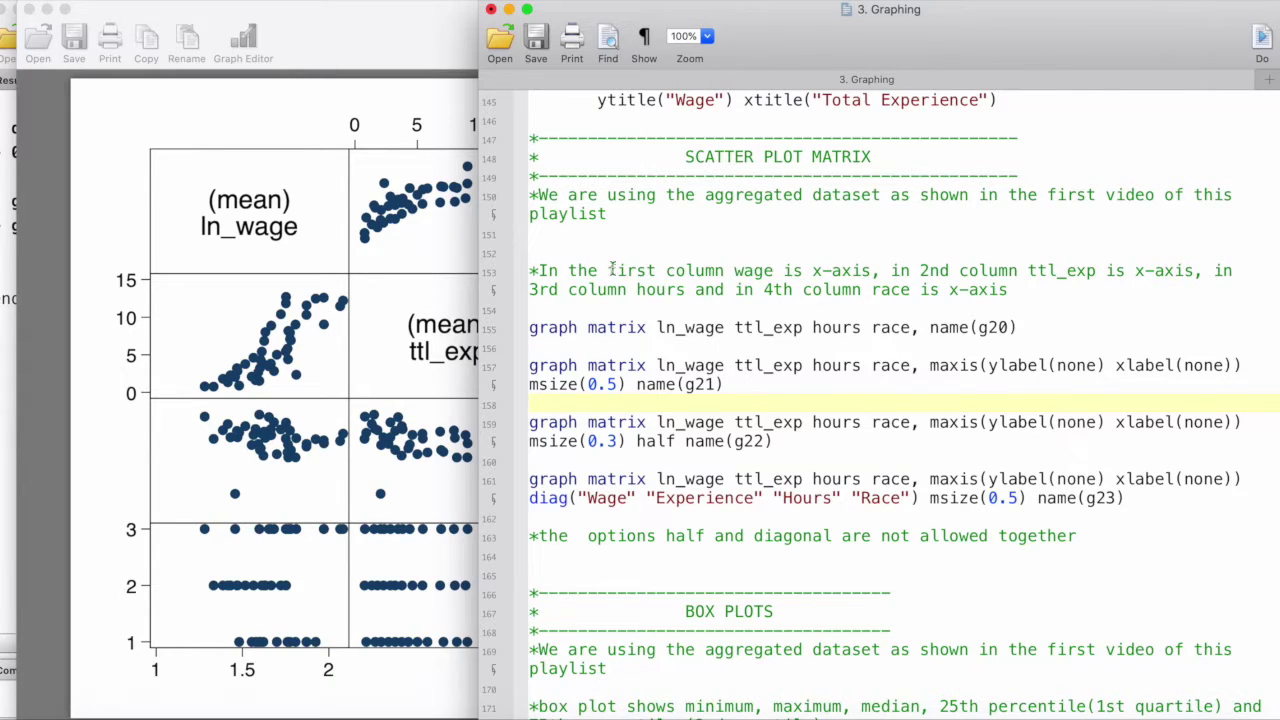
pyautogui.moveTo(610, 270); pyautogui.dragTo(850, 272)
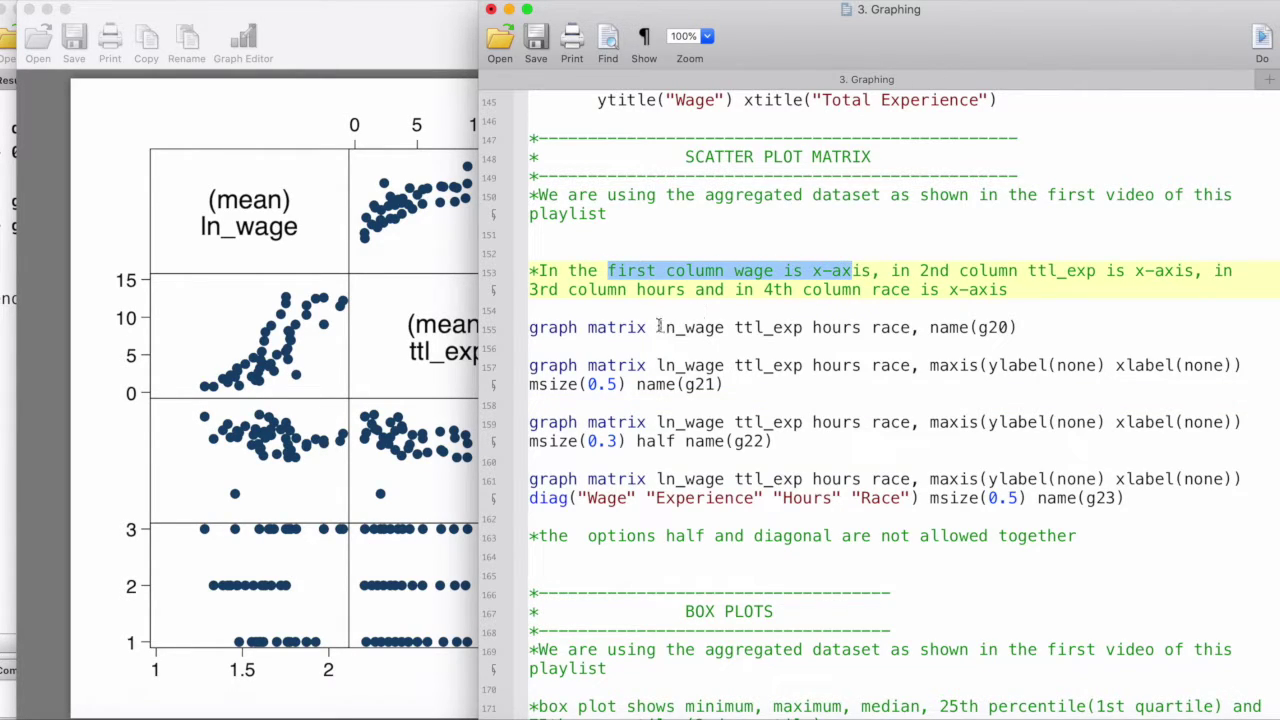
pyautogui.moveTo(657, 327); pyautogui.dragTo(720, 327)
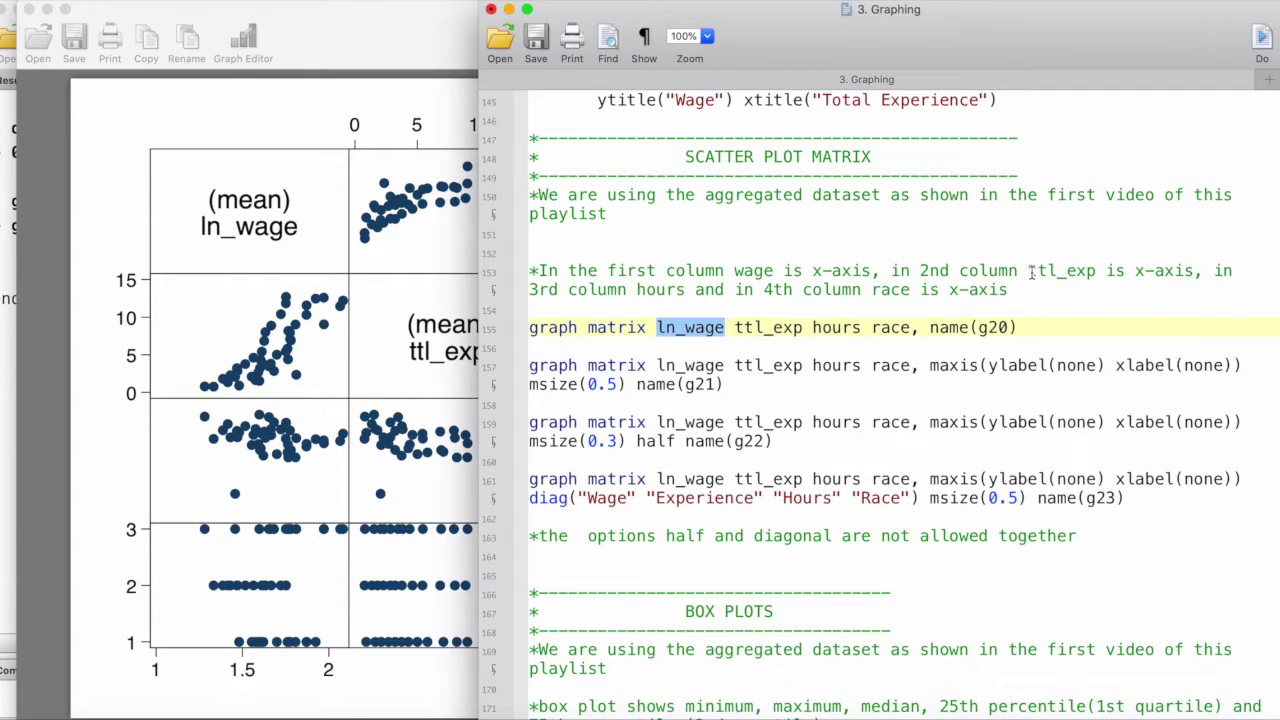
pyautogui.moveTo(1029, 271); pyautogui.dragTo(1189, 272)
pyautogui.moveTo(735, 327); pyautogui.dragTo(805, 327)
pyautogui.click(436, 336)
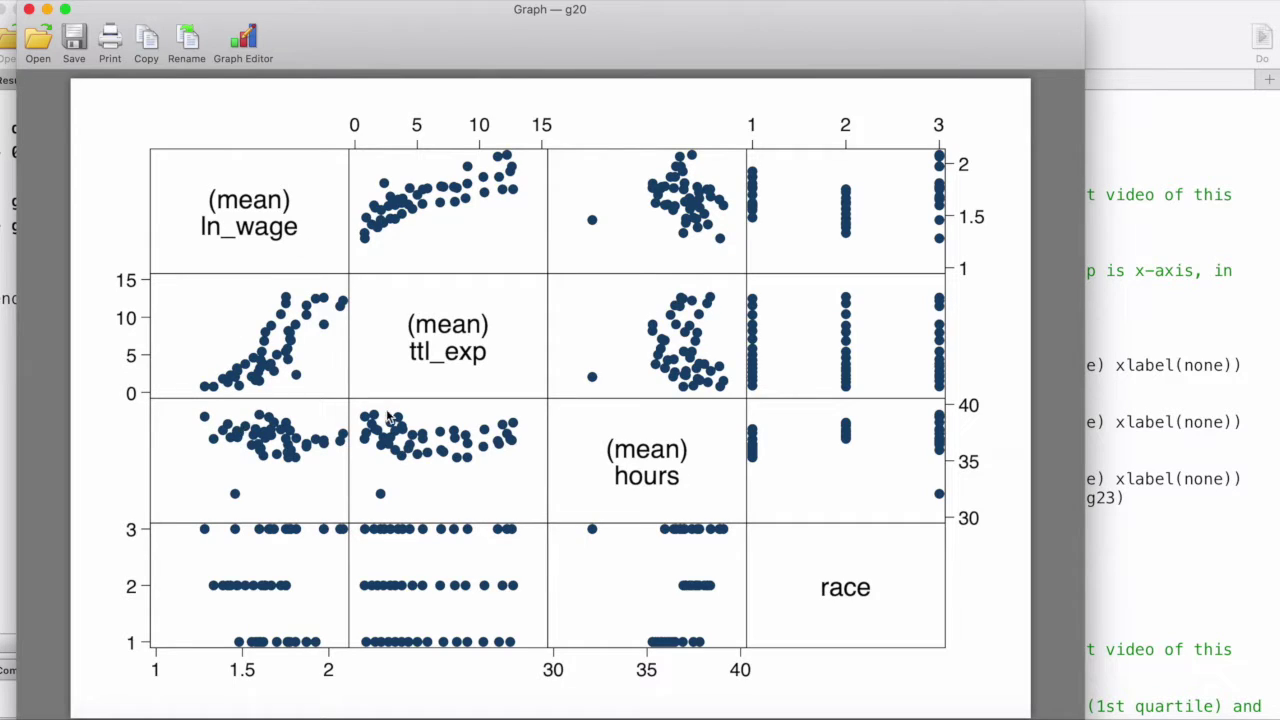
pyautogui.click(1149, 390)
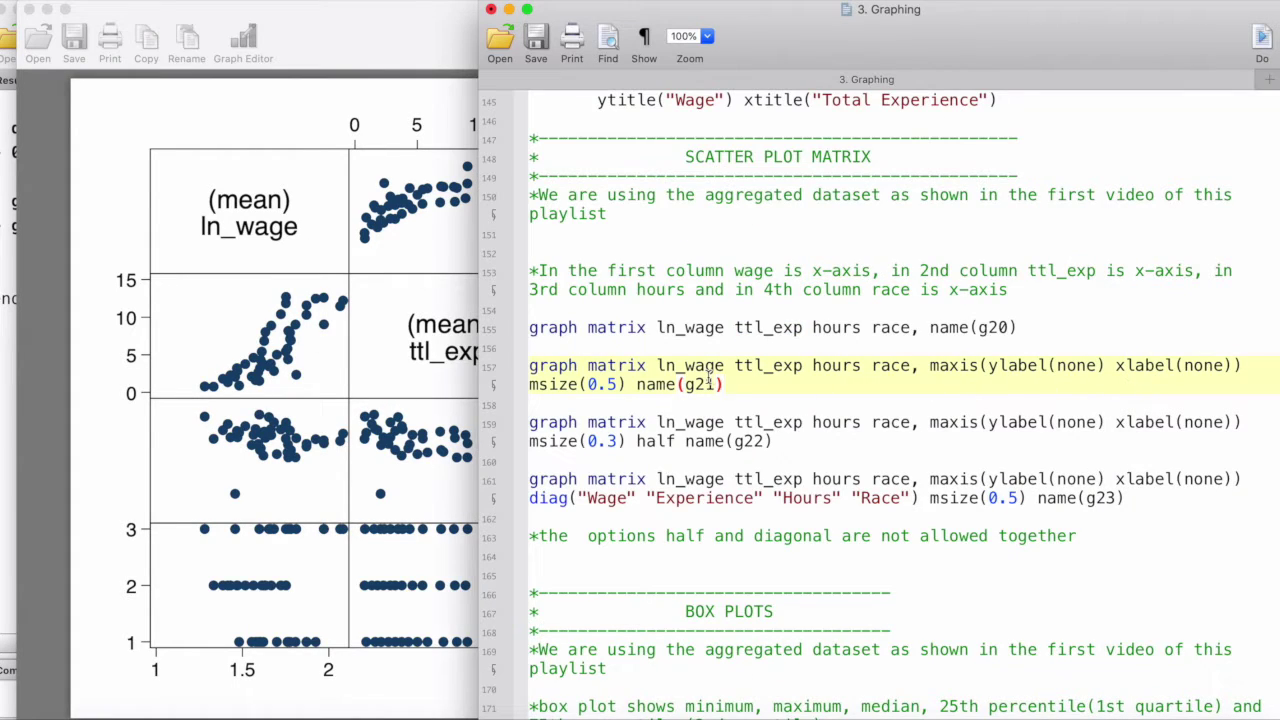
# - Run lines 157–161 to draw the g21, g22 and g23 matrices together
pyautogui.moveTo(533, 367); pyautogui.dragTo(1136, 492)
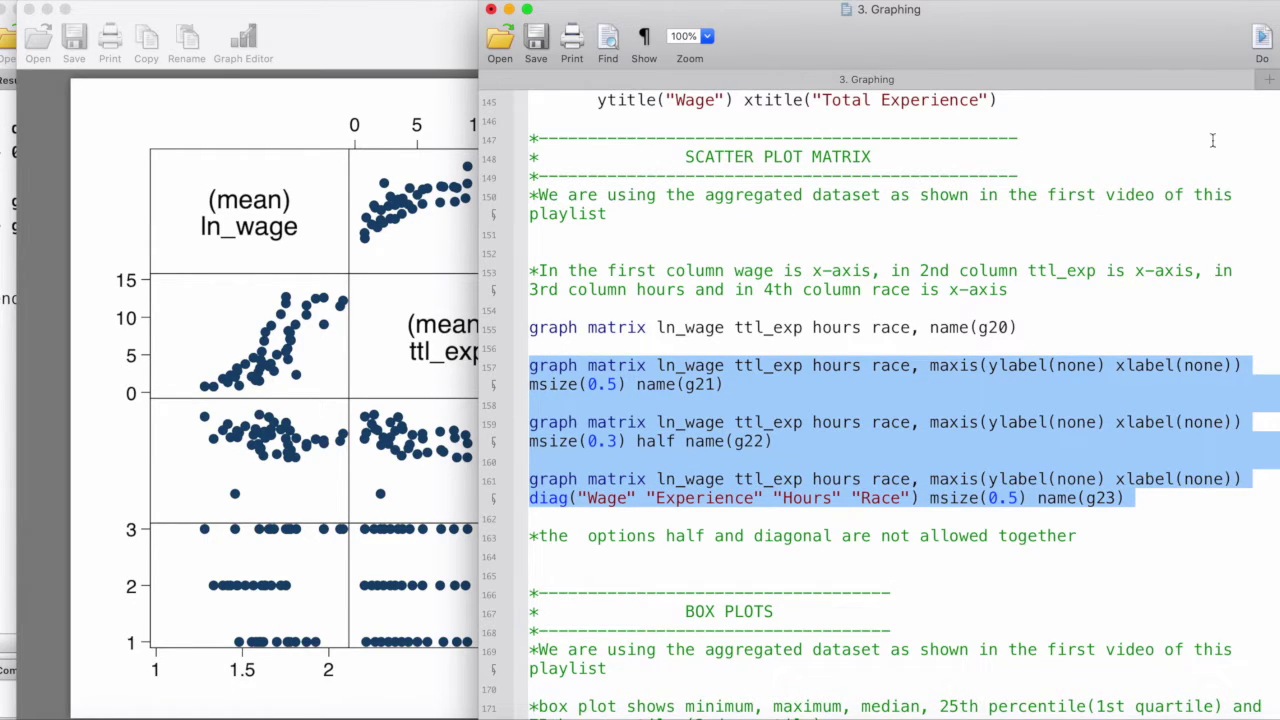
pyautogui.click(1265, 42)
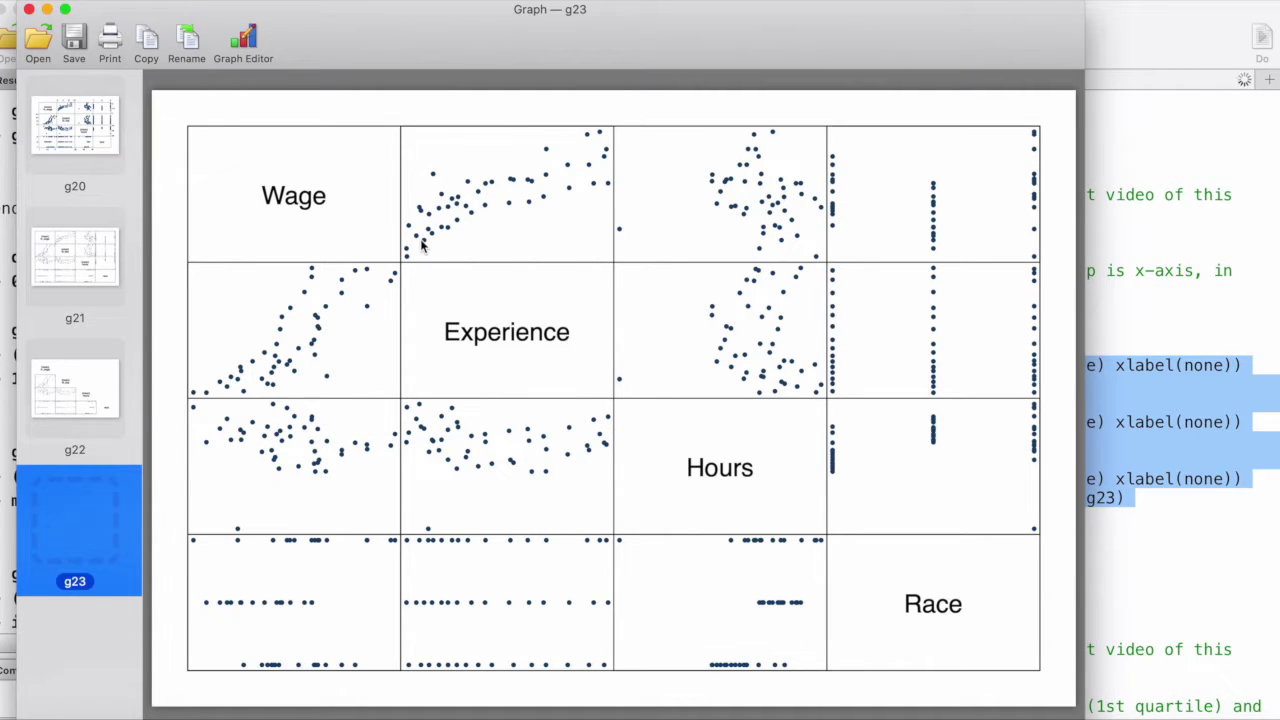
# - Switch between the g20 and g21 matrices in the Graph window
pyautogui.click(90, 124)
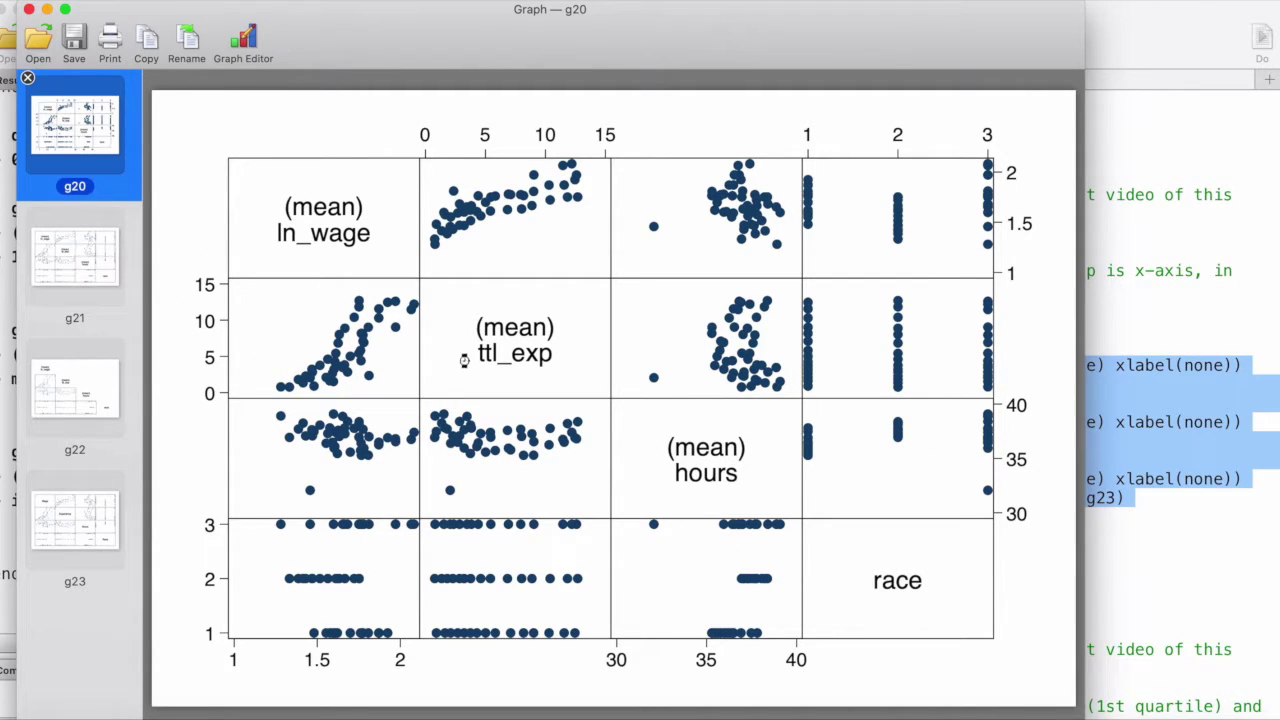
pyautogui.click(71, 261)
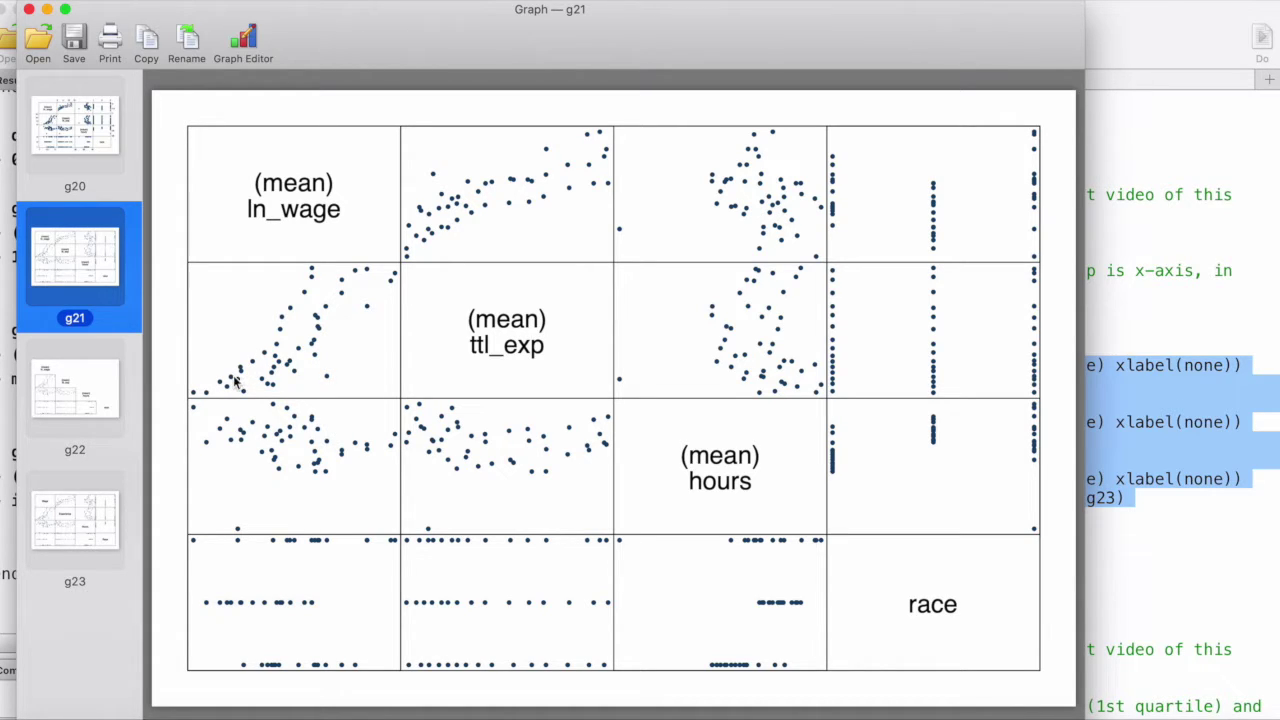
pyautogui.click(1165, 397)
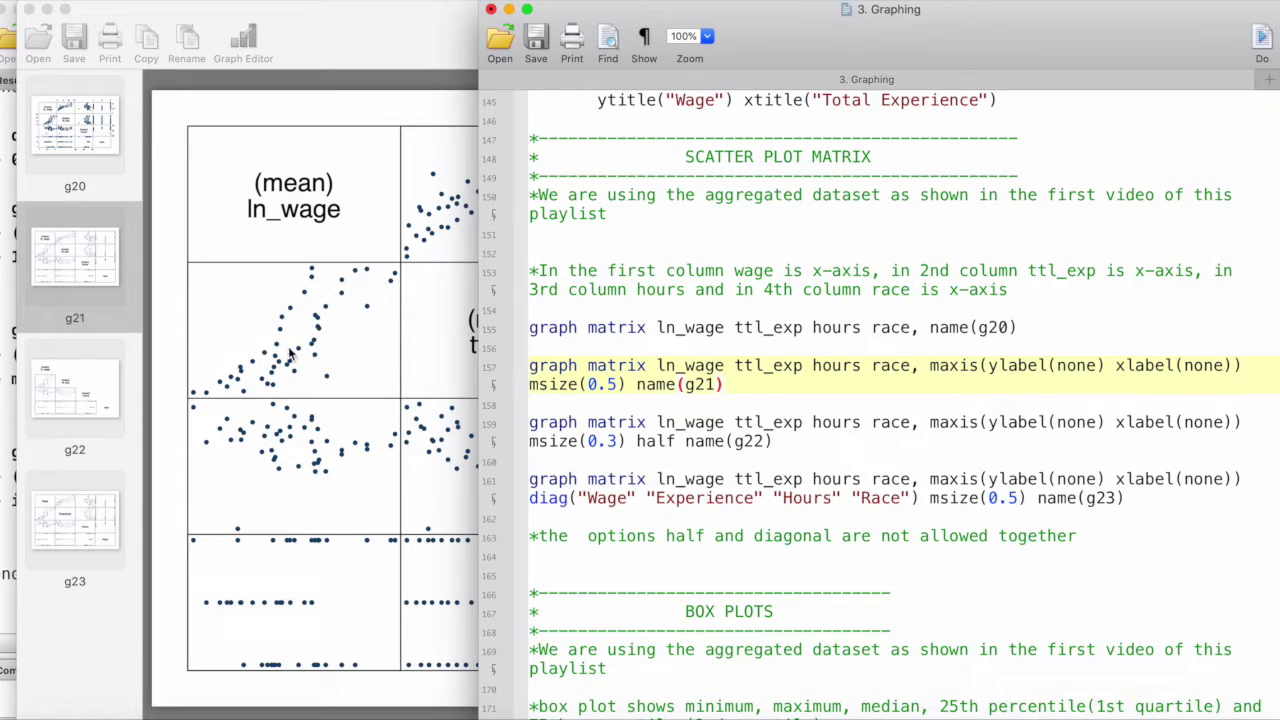
pyautogui.click(244, 370)
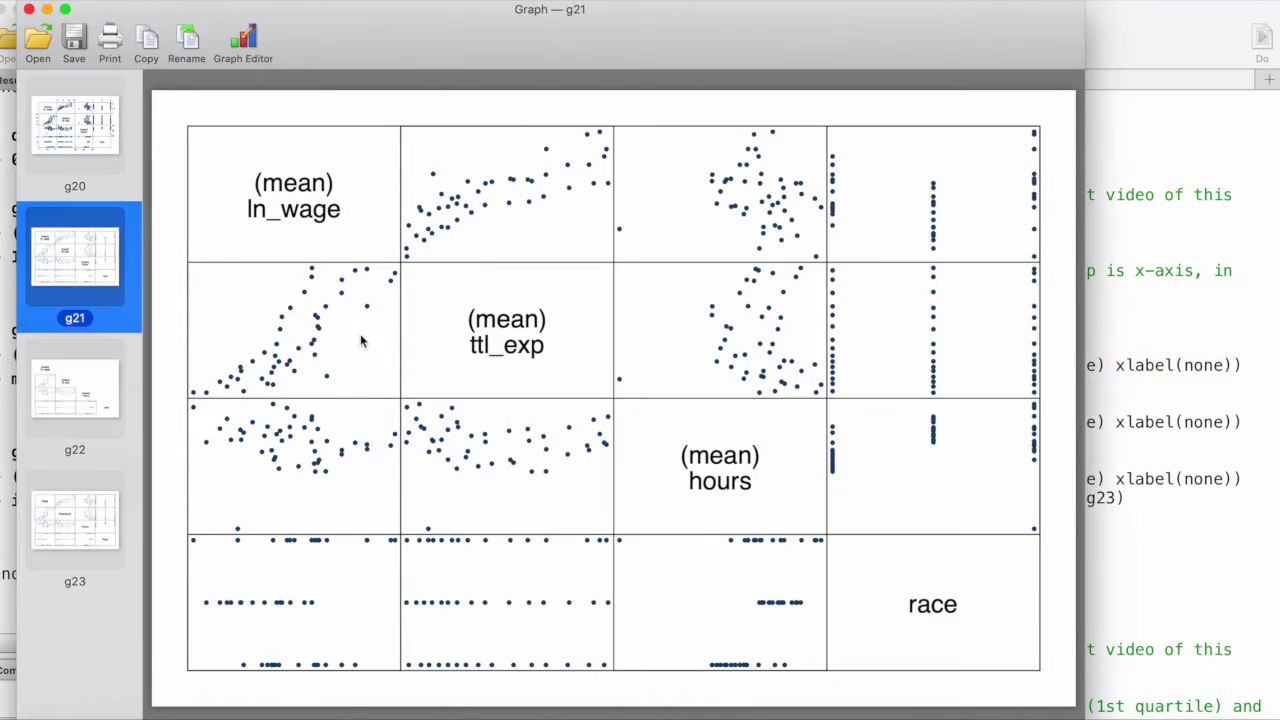
# - Highlight msize(0.5) and xlabel(none) in the g21 command, then compare g20 with g21
pyautogui.click(1215, 366)
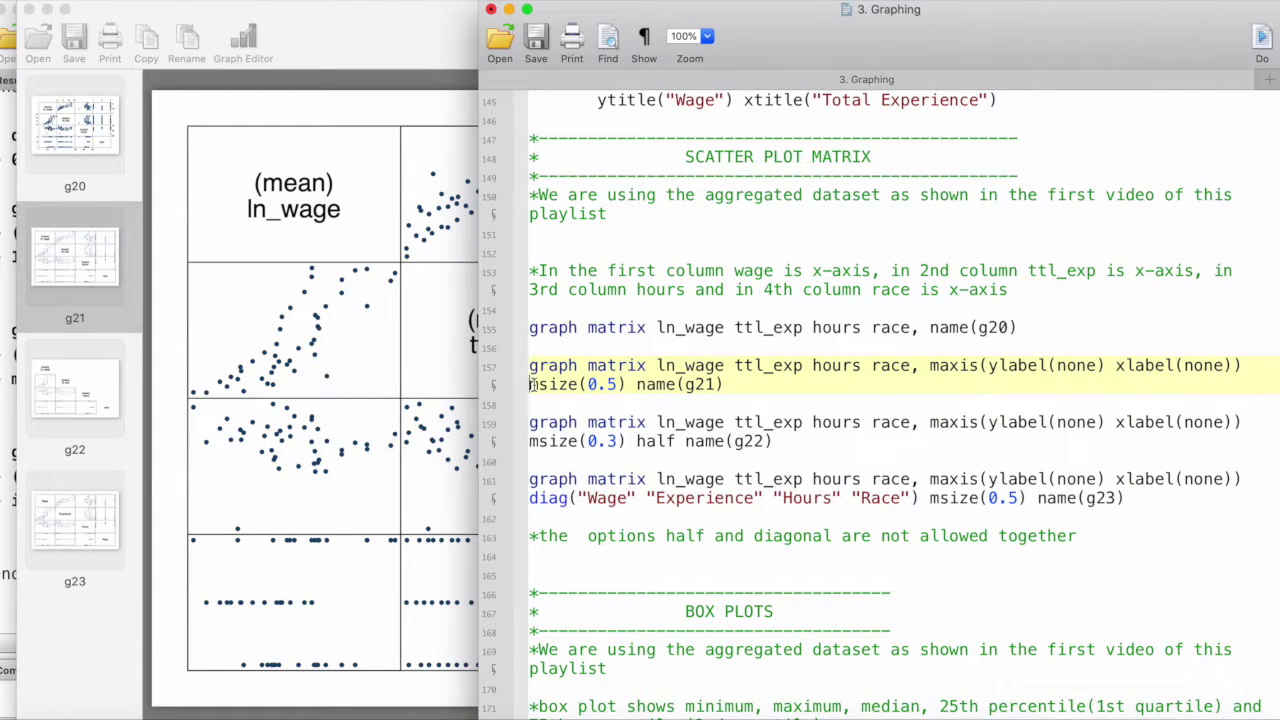
pyautogui.moveTo(533, 384); pyautogui.dragTo(624, 385)
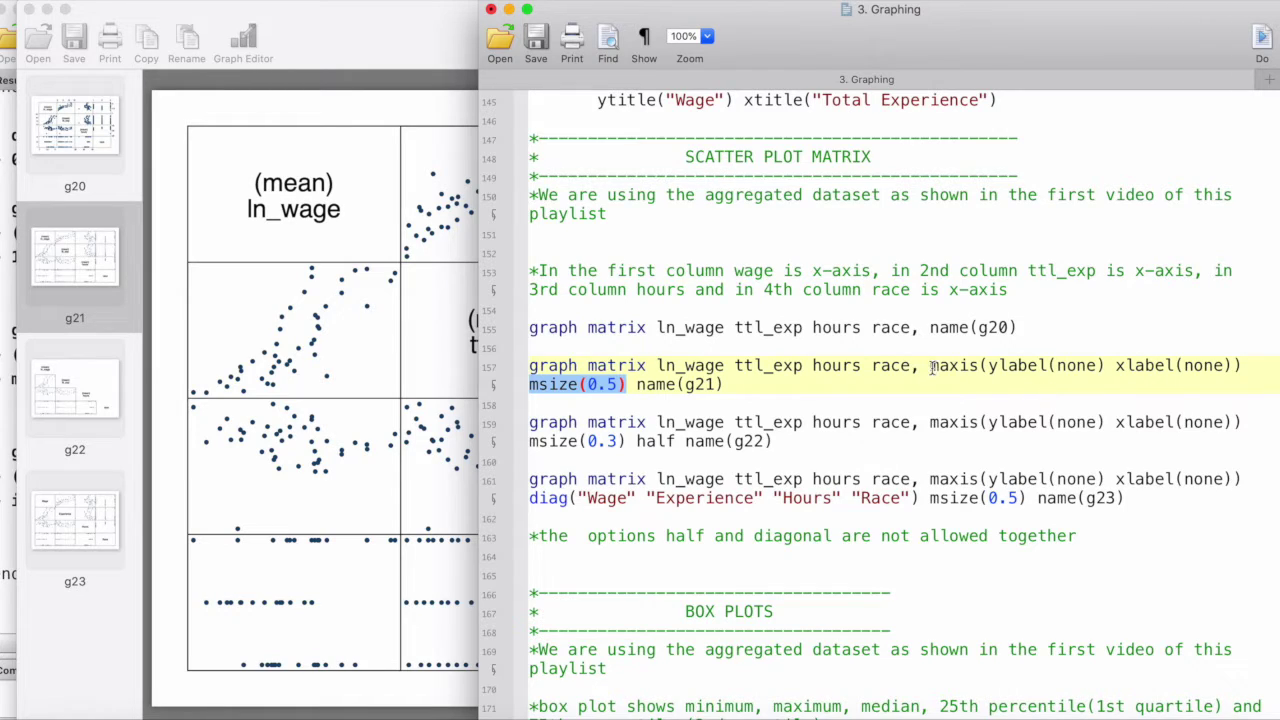
pyautogui.moveTo(931, 367); pyautogui.dragTo(1233, 366)
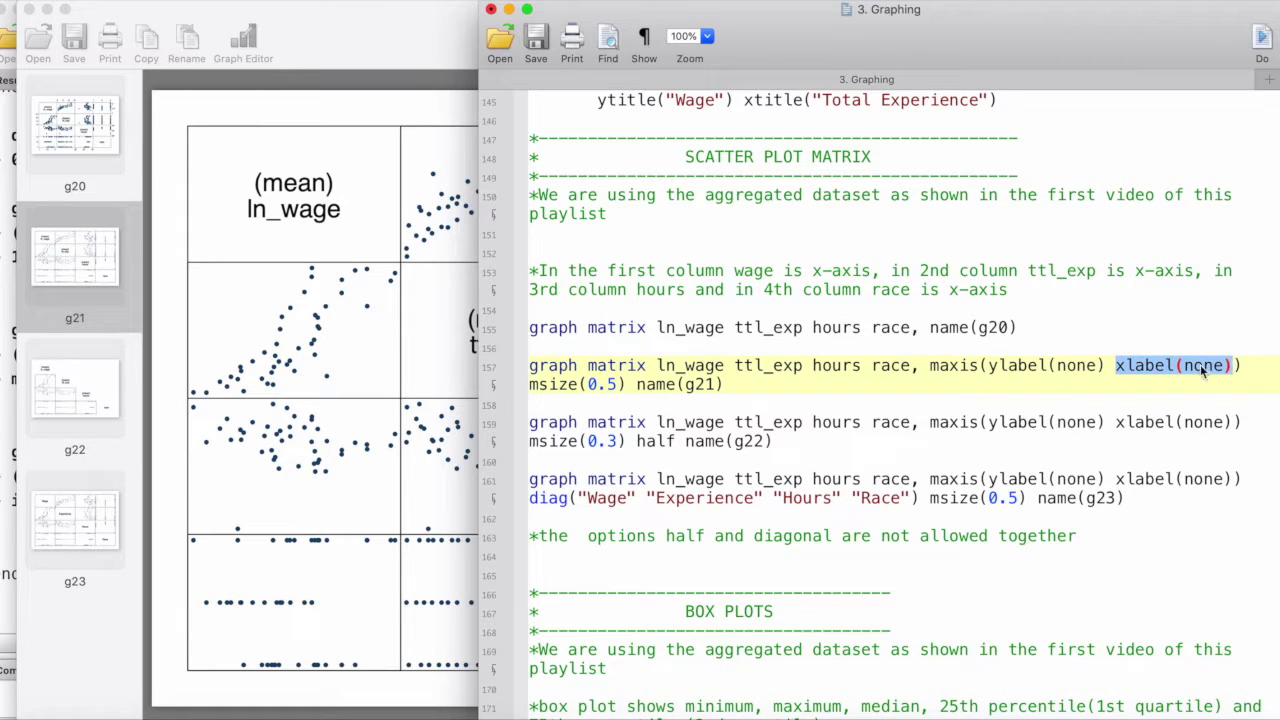
pyautogui.click(340, 322)
pyautogui.click(28, 80)
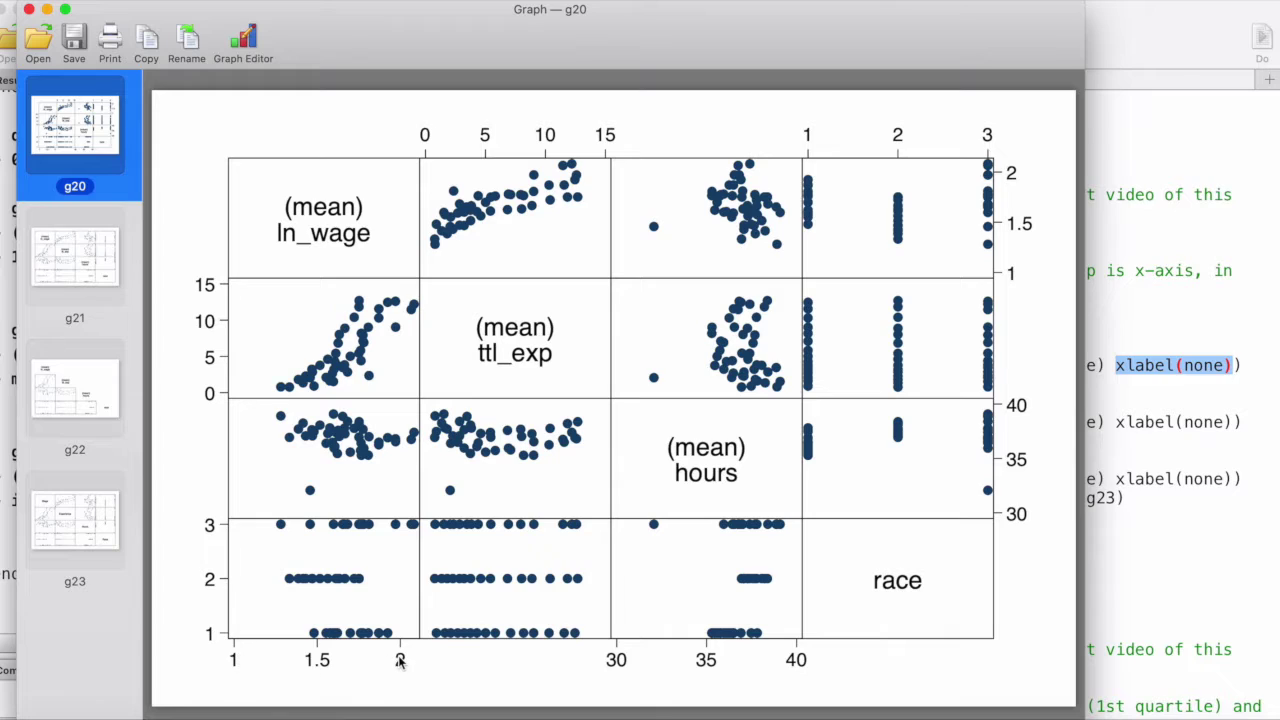
pyautogui.click(88, 250)
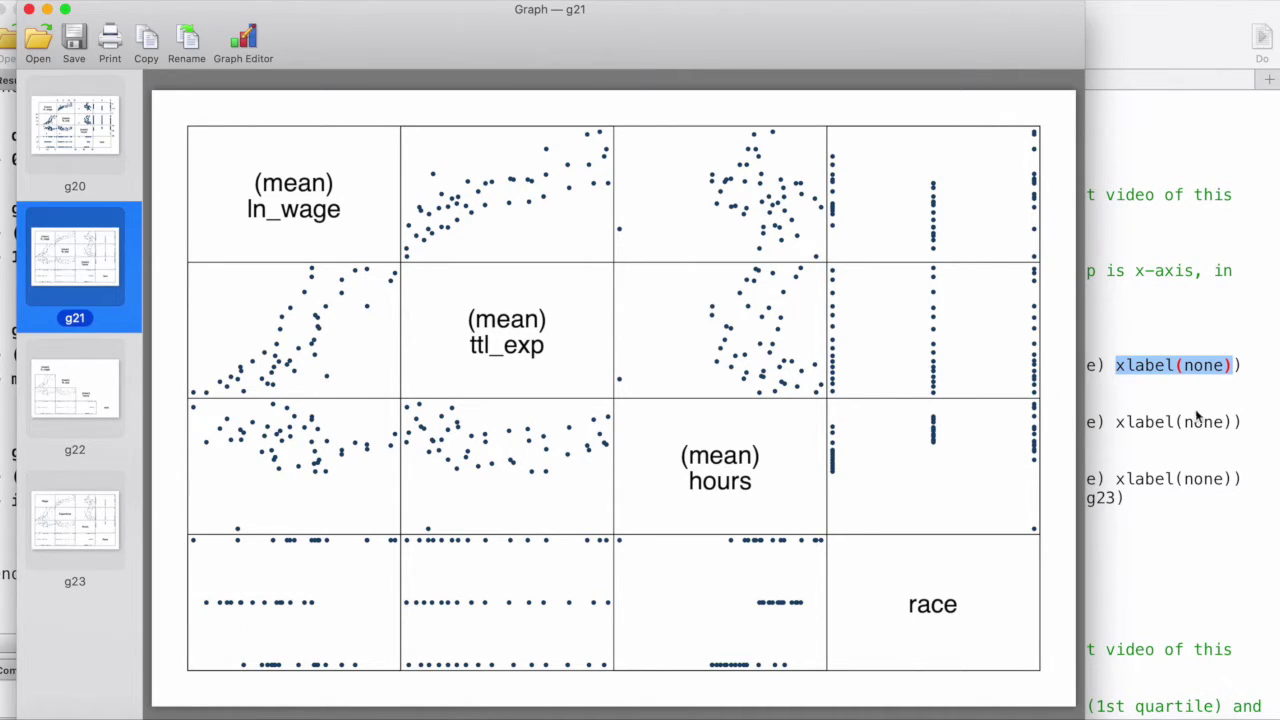
# - Compare the lower-half matrix g22 with the full g21 matrix
pyautogui.click(86, 396)
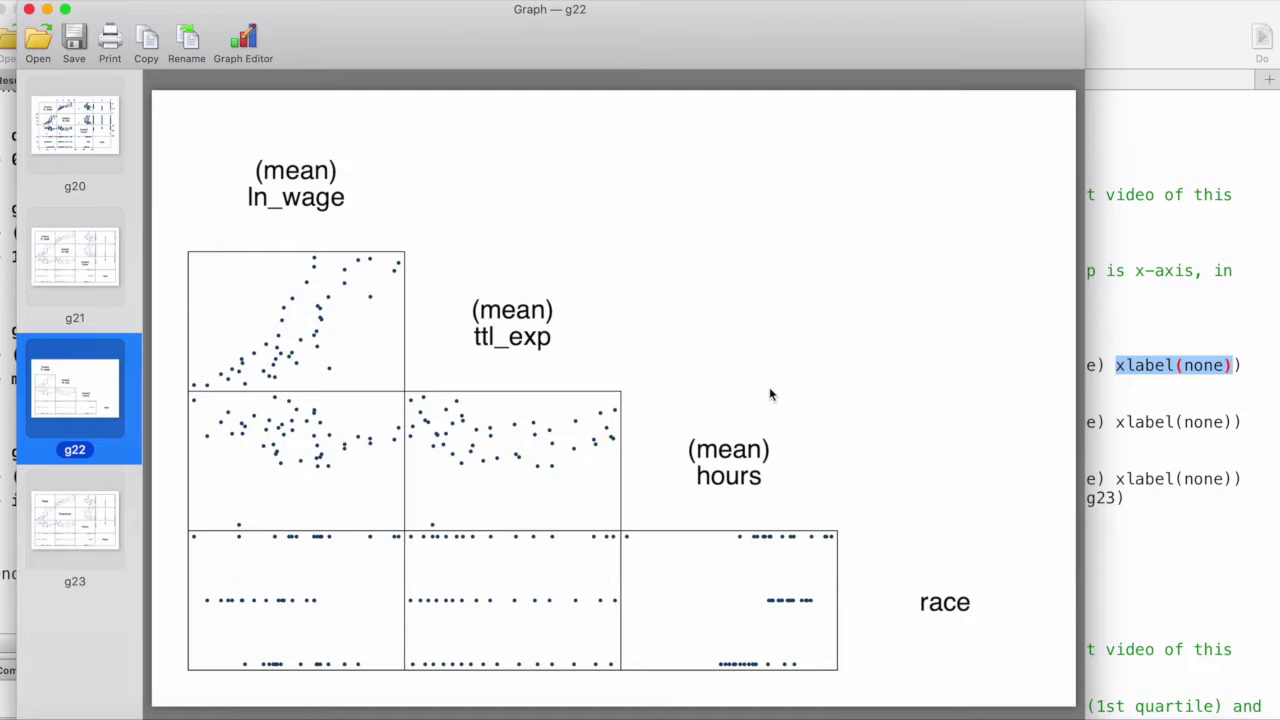
pyautogui.click(119, 251)
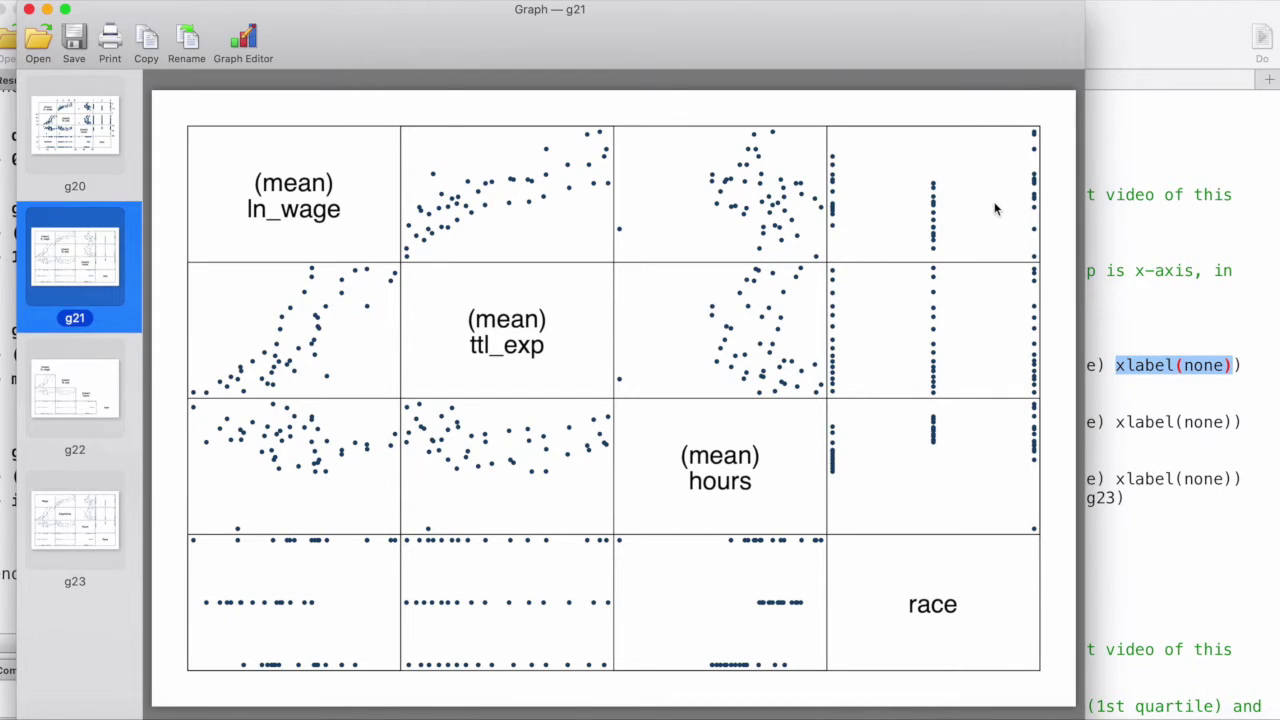
pyautogui.click(105, 417)
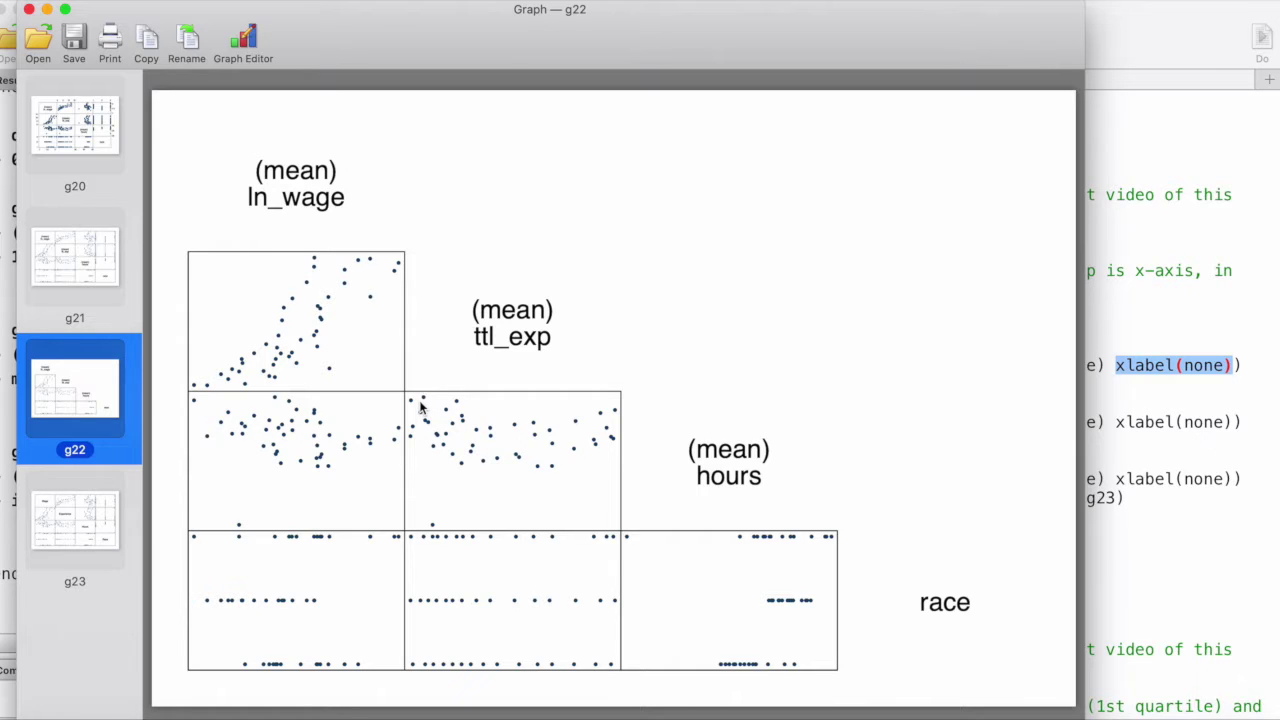
# - Highlight the half option in the g22 command, then display the g23 matrix
pyautogui.click(1138, 462)
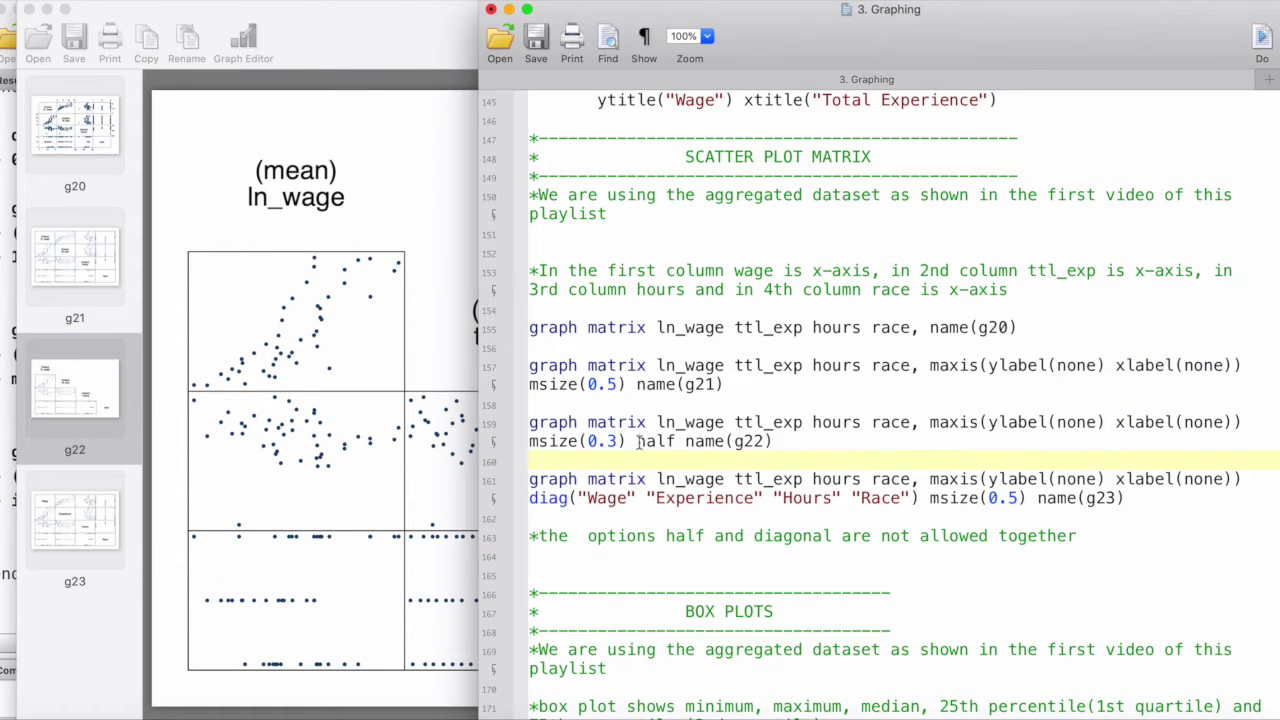
pyautogui.moveTo(638, 447); pyautogui.dragTo(687, 457)
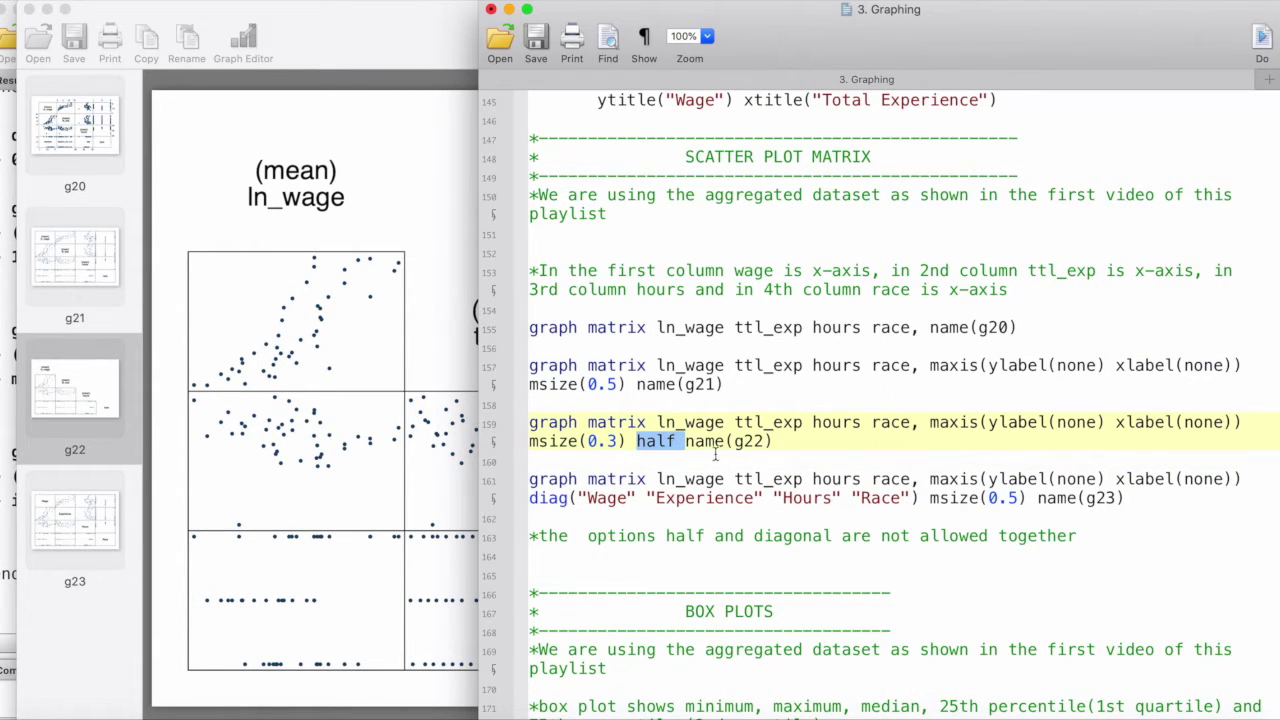
pyautogui.click(715, 455)
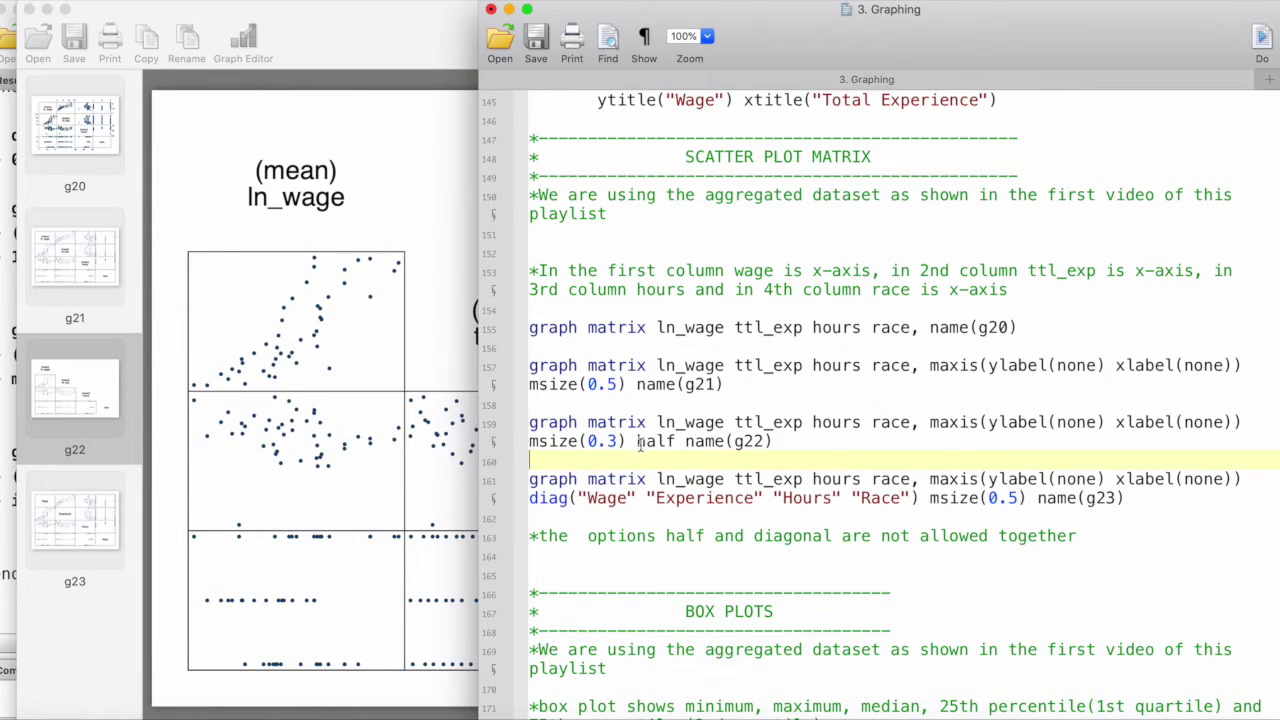
pyautogui.moveTo(640, 444); pyautogui.dragTo(677, 442)
pyautogui.click(390, 437)
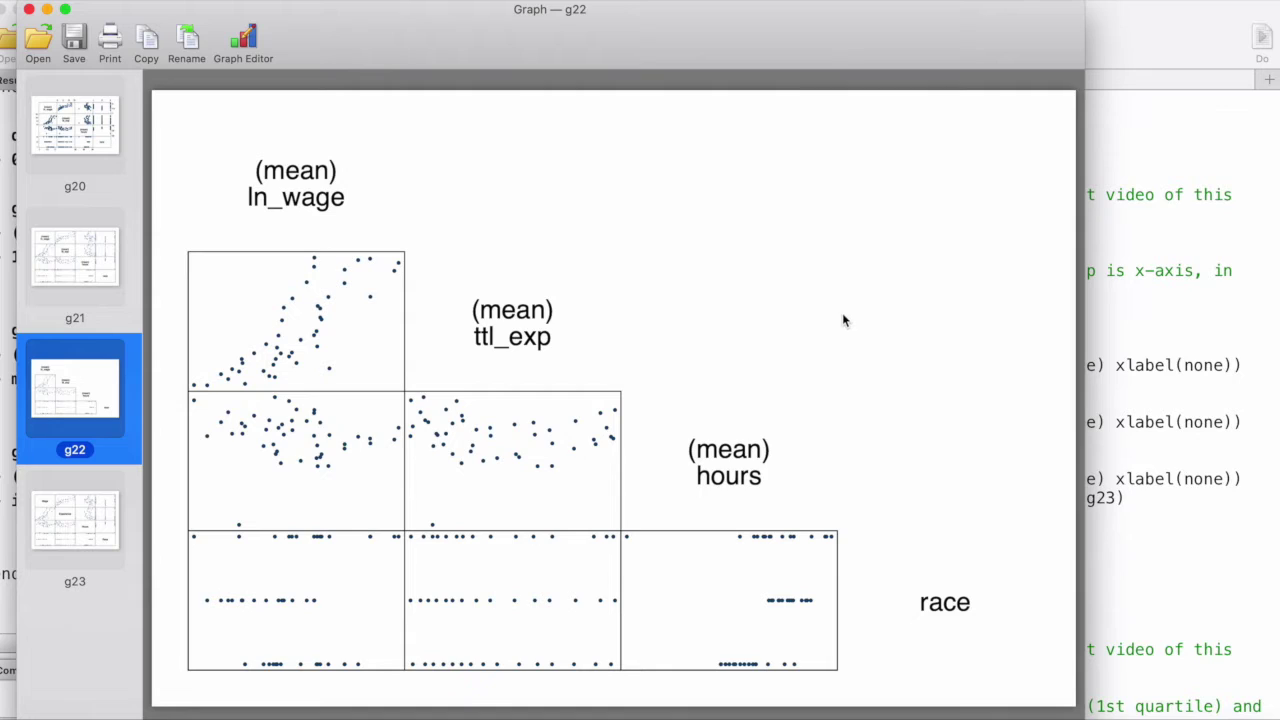
pyautogui.click(96, 521)
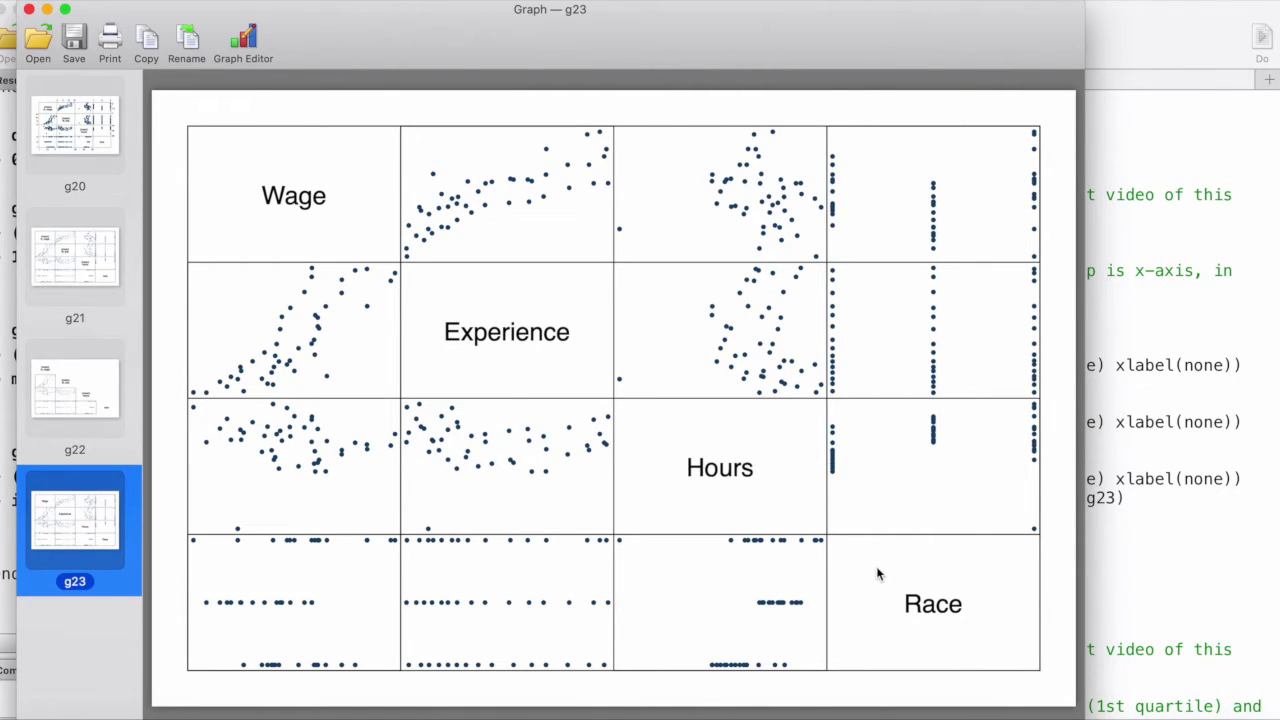
pyautogui.click(1142, 592)
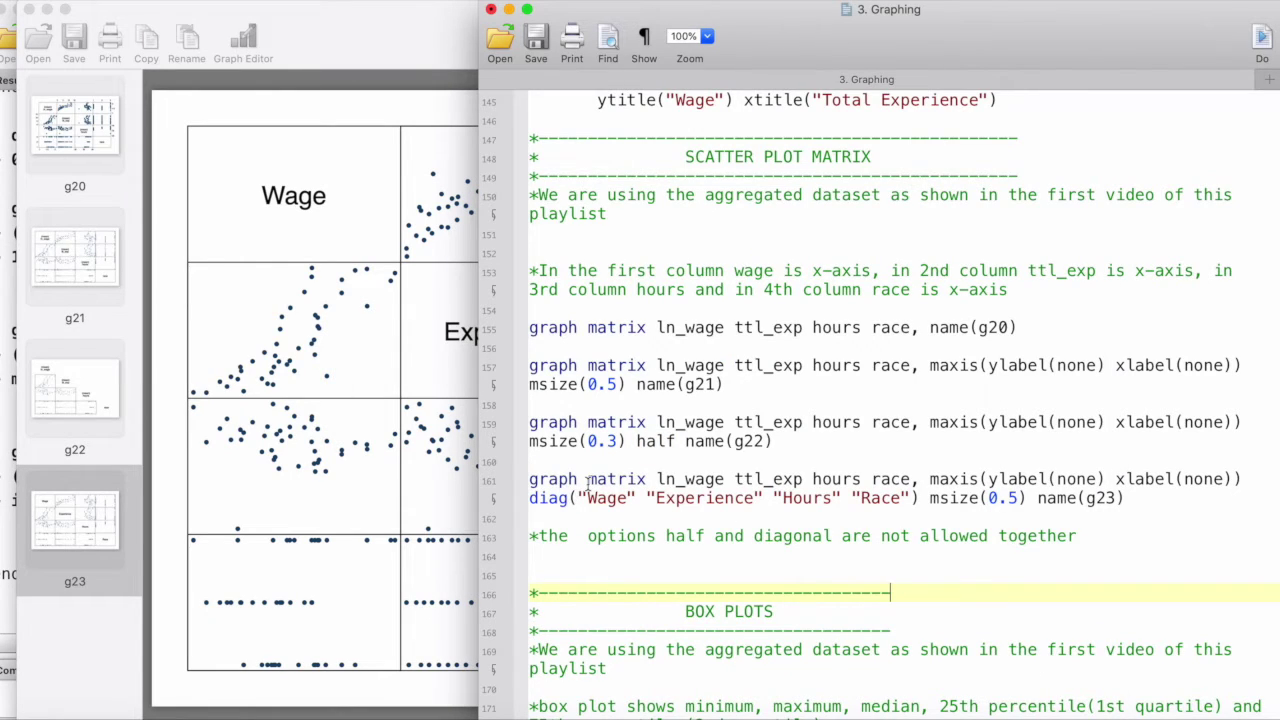
pyautogui.moveTo(931, 483); pyautogui.dragTo(1266, 486)
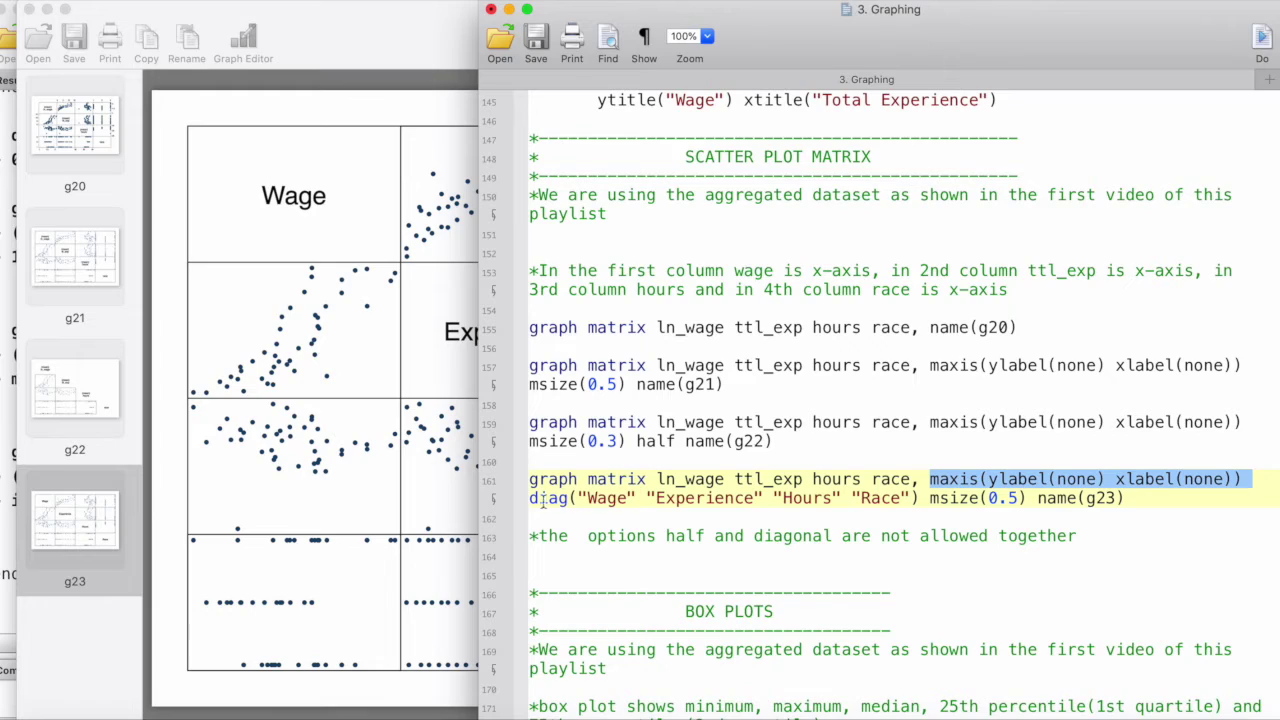
pyautogui.moveTo(533, 498); pyautogui.dragTo(763, 498)
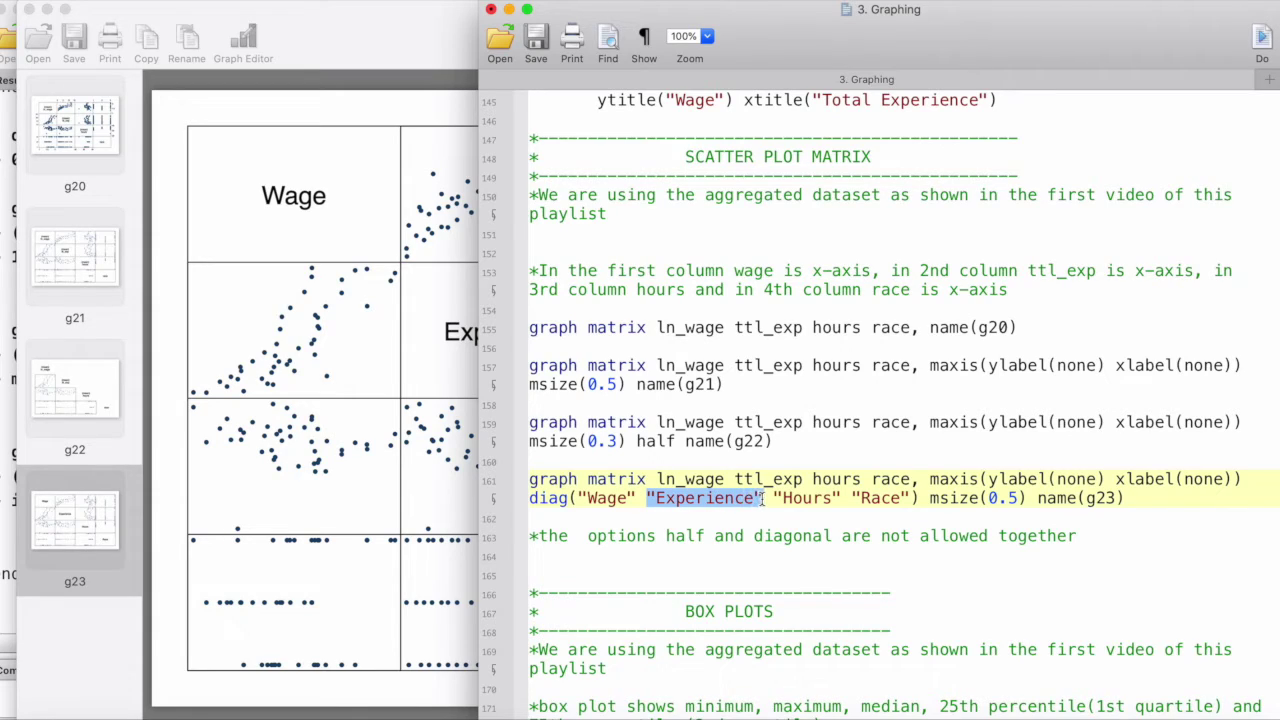
pyautogui.moveTo(636, 499); pyautogui.dragTo(572, 500)
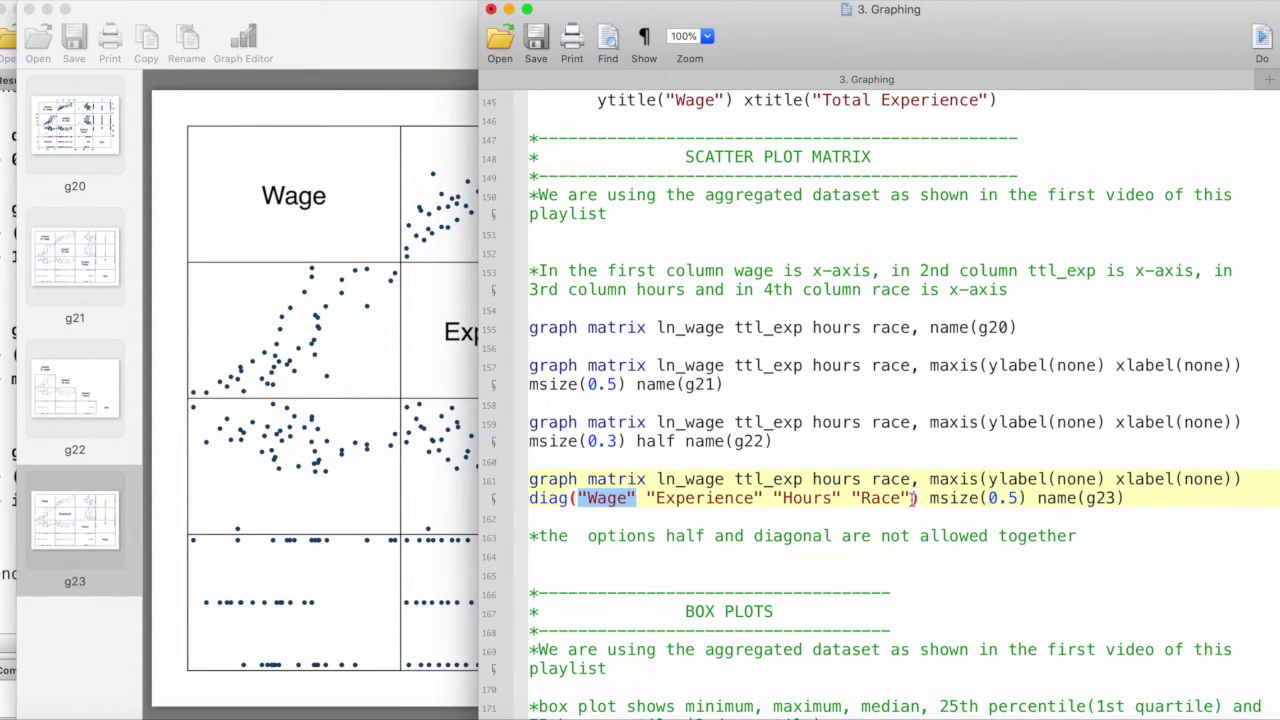
pyautogui.moveTo(928, 498); pyautogui.dragTo(1036, 500)
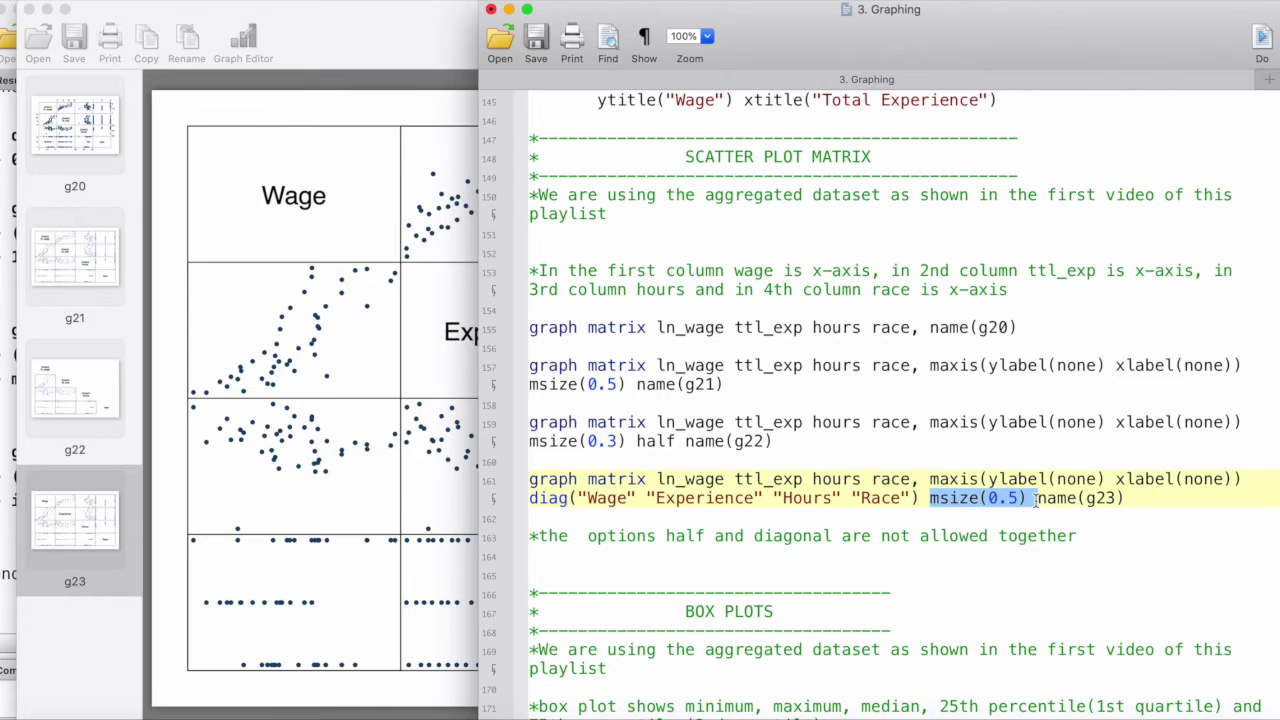
pyautogui.click(843, 498)
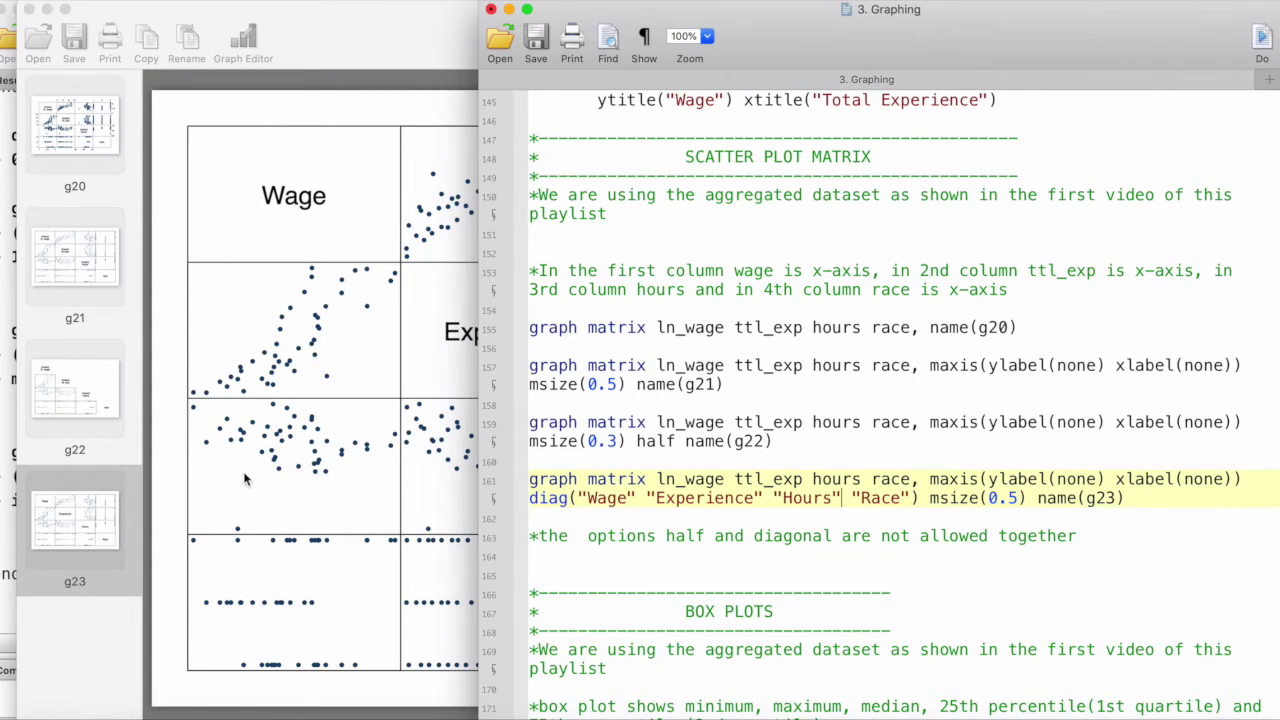
pyautogui.click(251, 478)
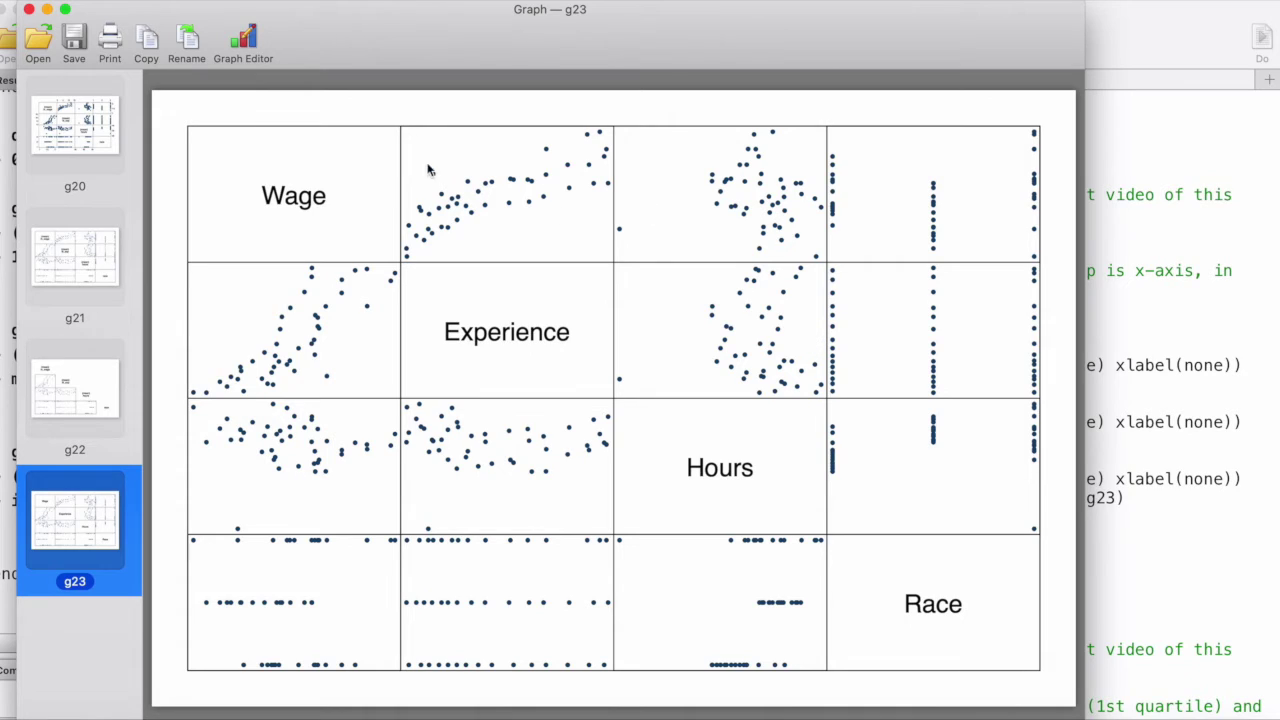
pyautogui.click(1180, 384)
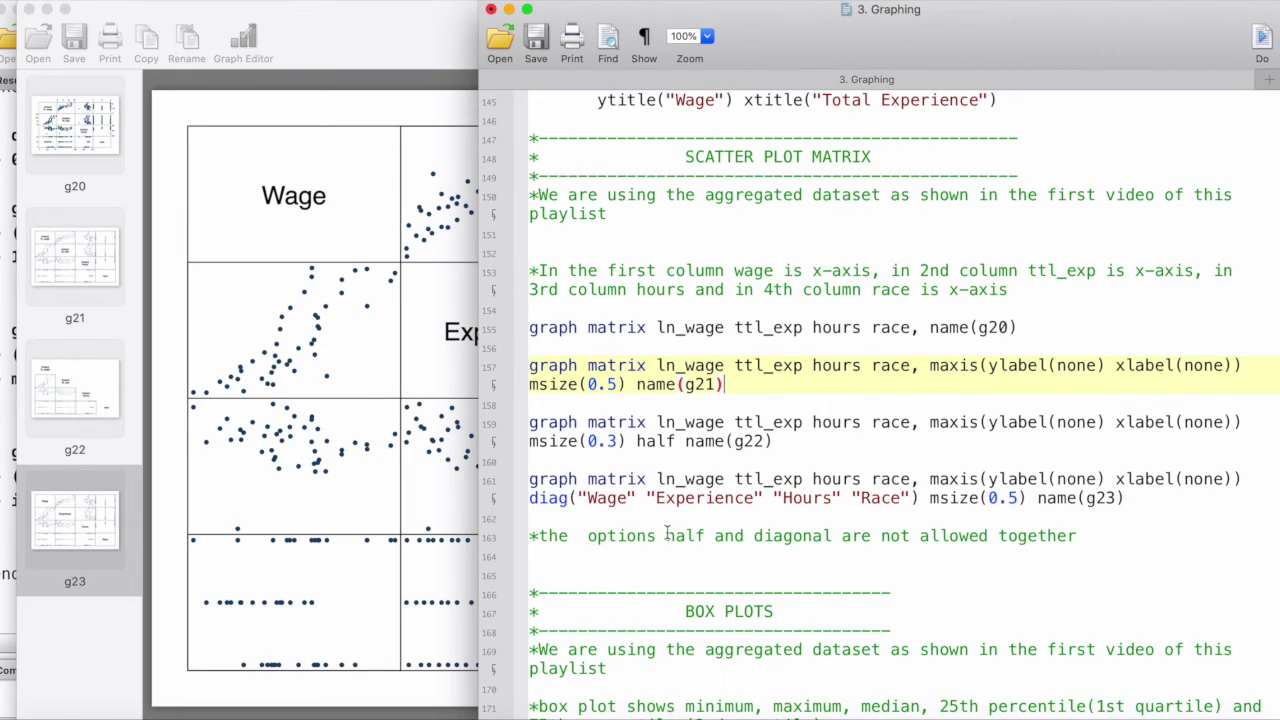
# - Highlight the do-file note that half and diagonal options conflict, checking it against g23
pyautogui.moveTo(667, 535); pyautogui.dragTo(840, 537)
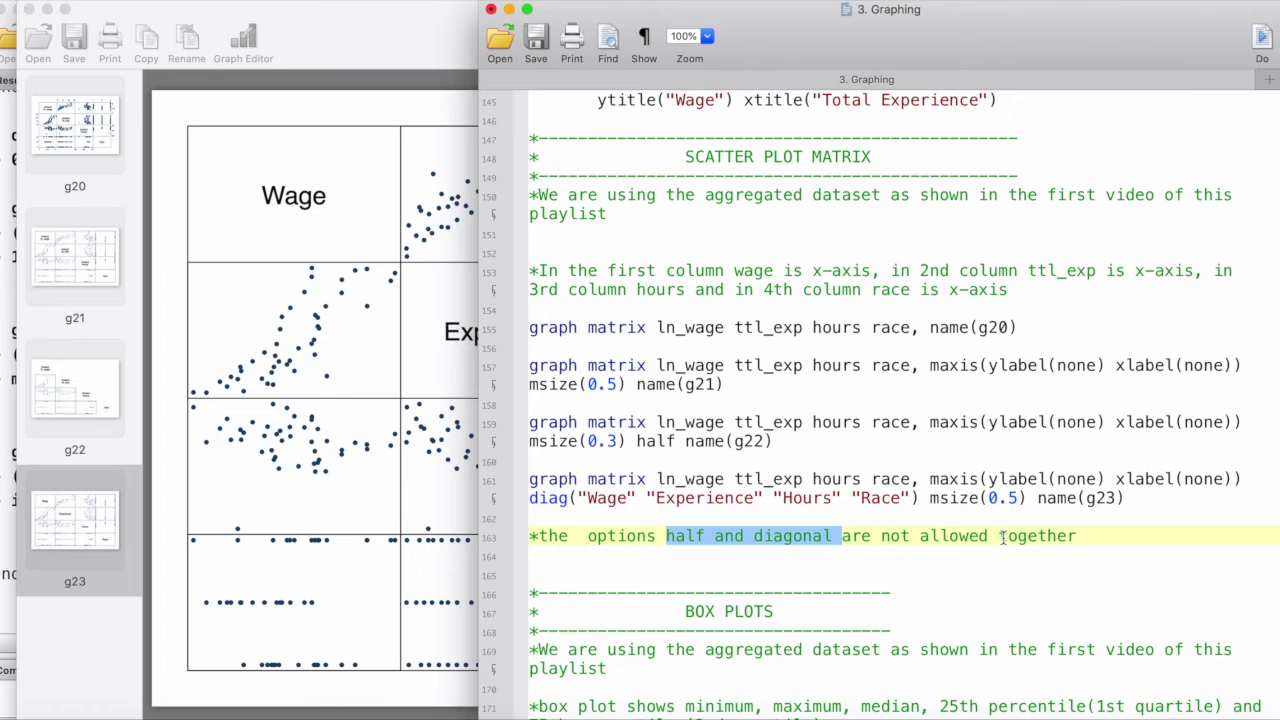
pyautogui.click(814, 479)
pyautogui.click(272, 418)
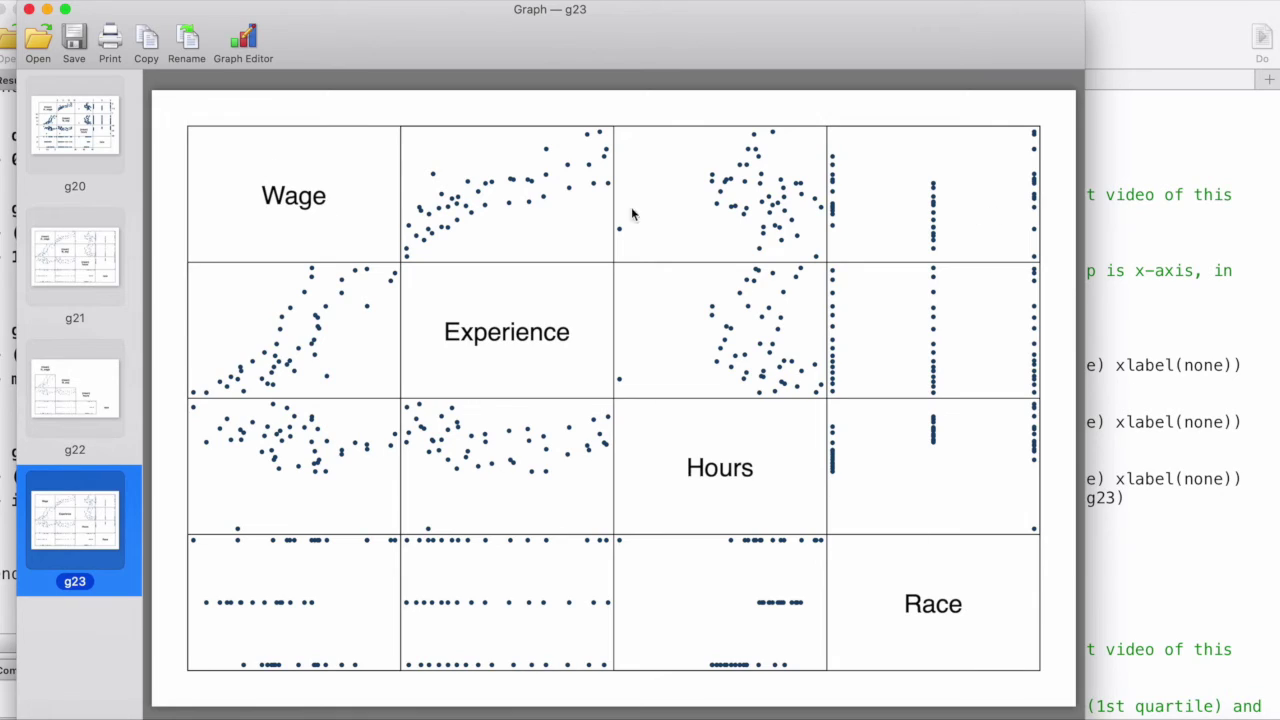
pyautogui.click(1138, 344)
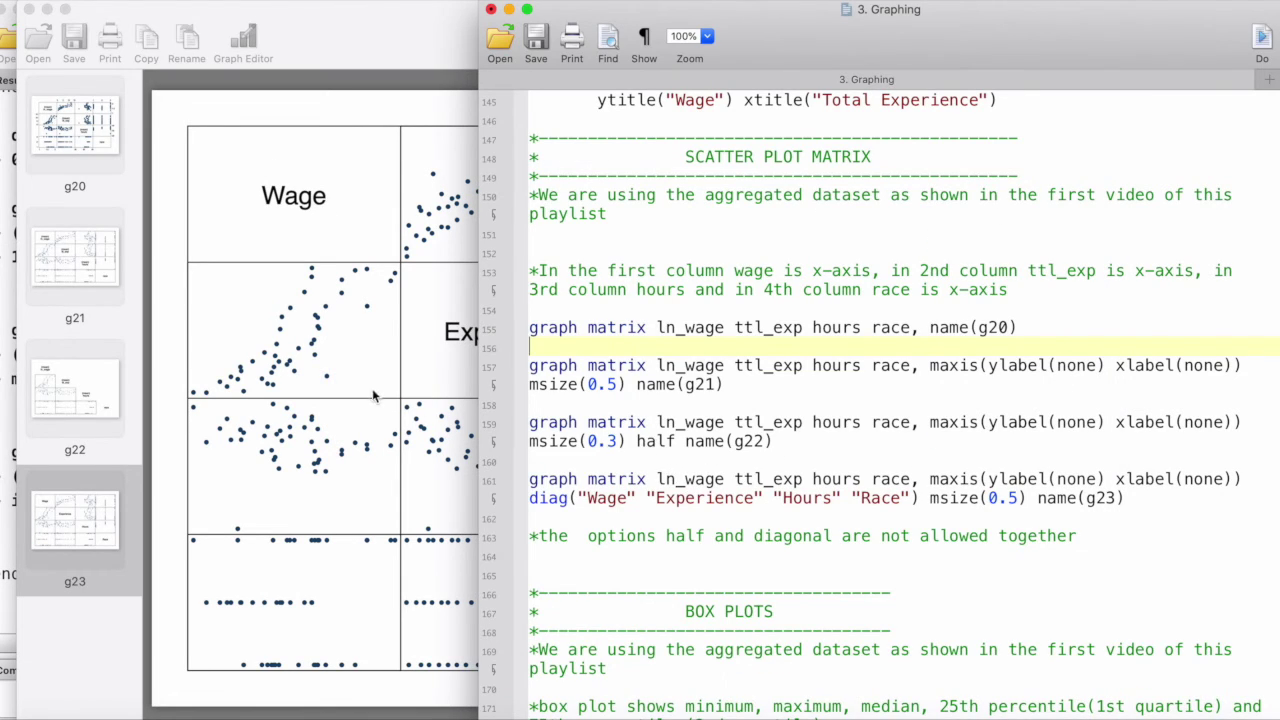
# - Review the g22, g23 and g20 matrices, finishing with the do-file in front of g20
pyautogui.click(100, 388)
pyautogui.click(100, 384)
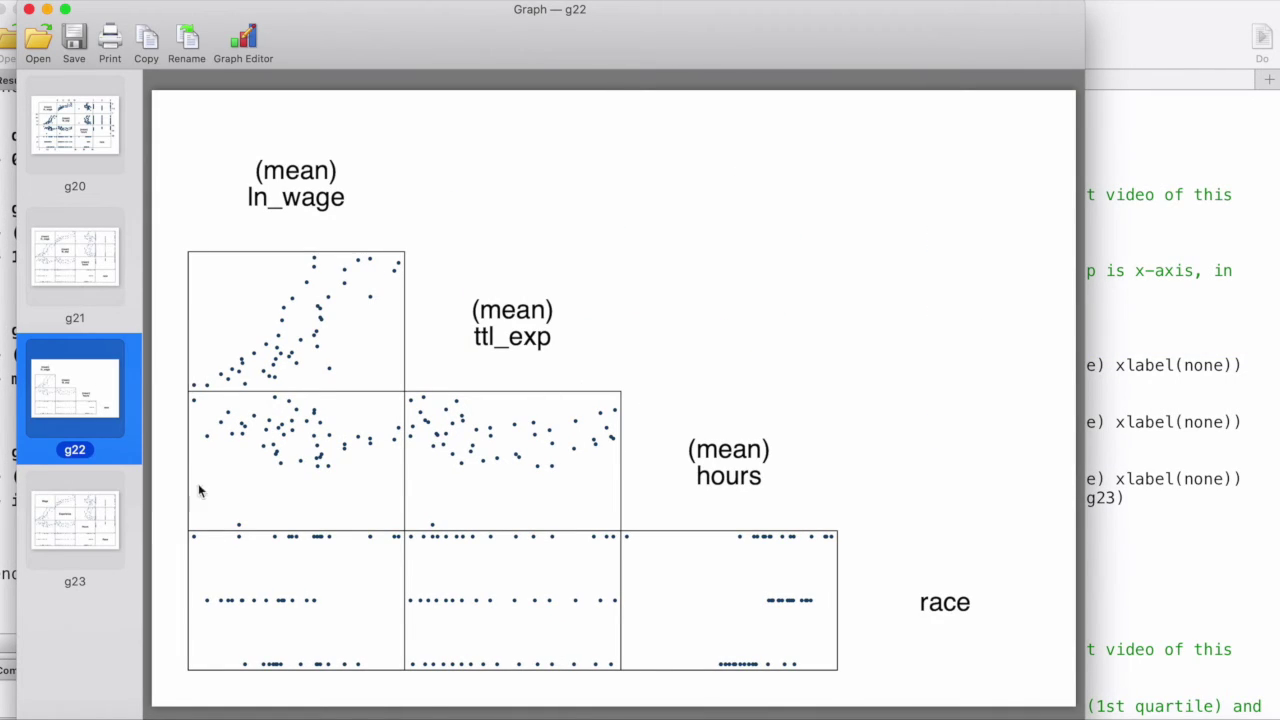
pyautogui.click(84, 530)
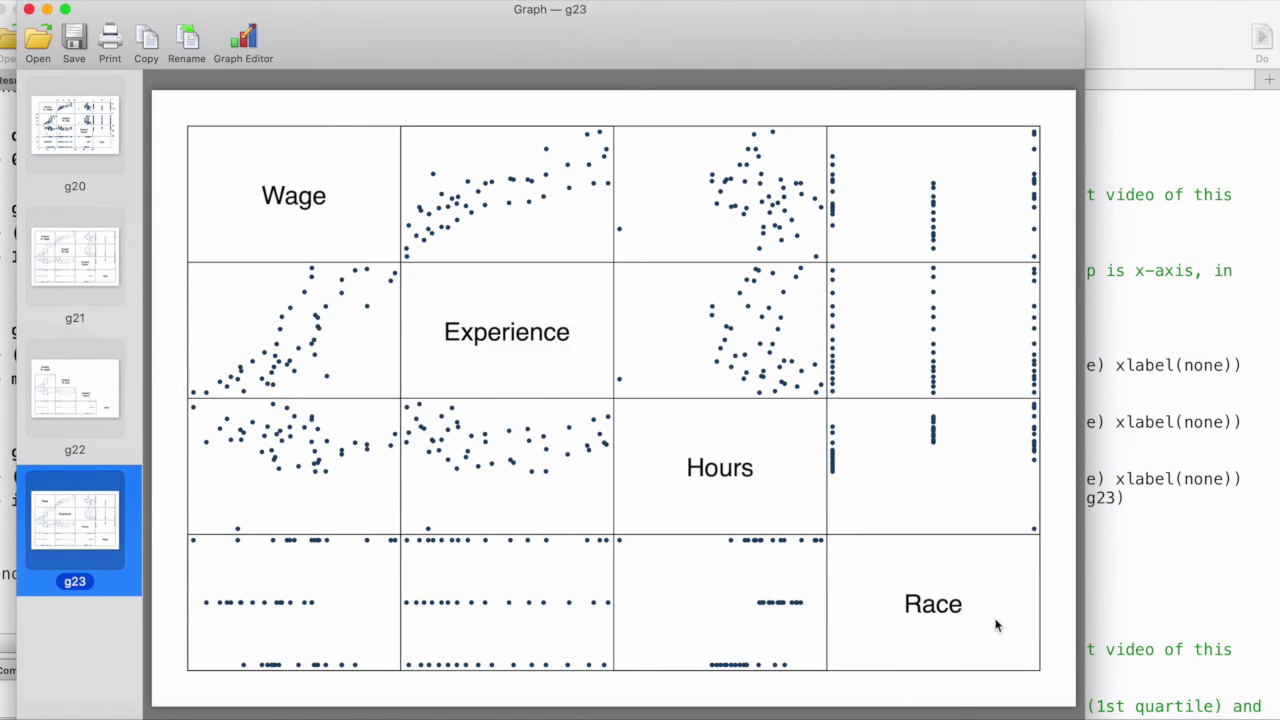
pyautogui.click(66, 124)
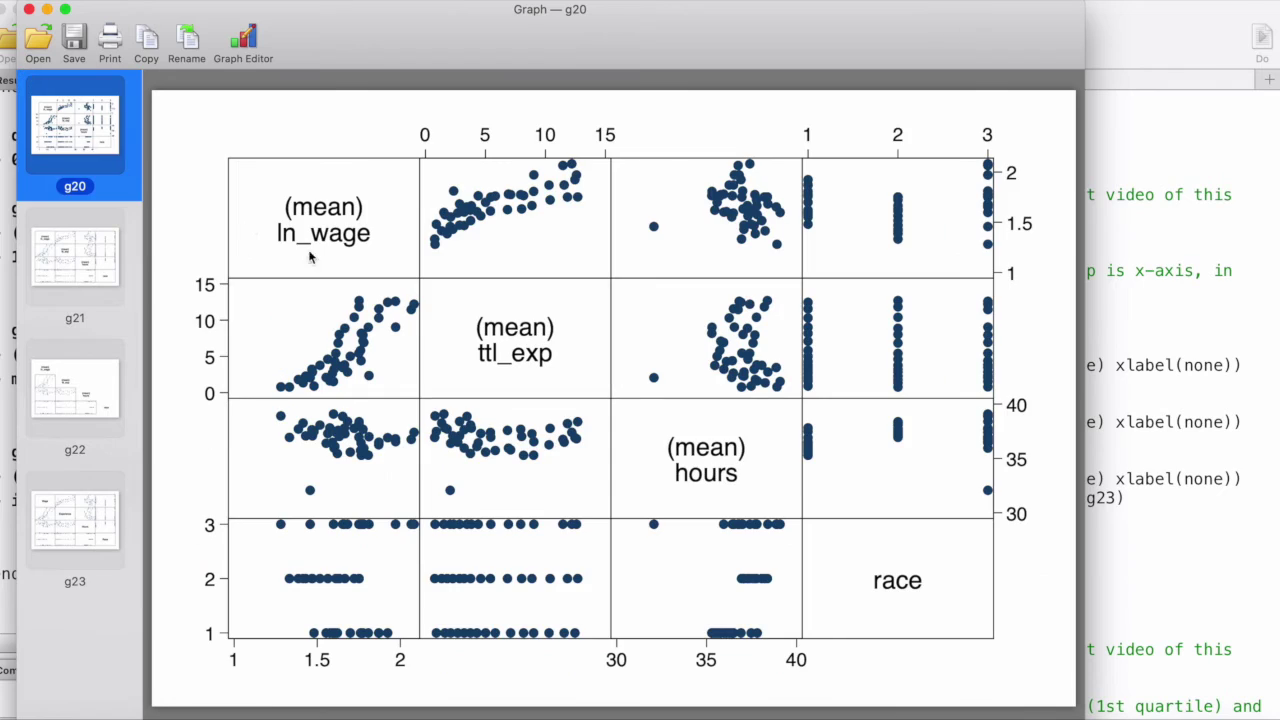
pyautogui.click(1249, 350)
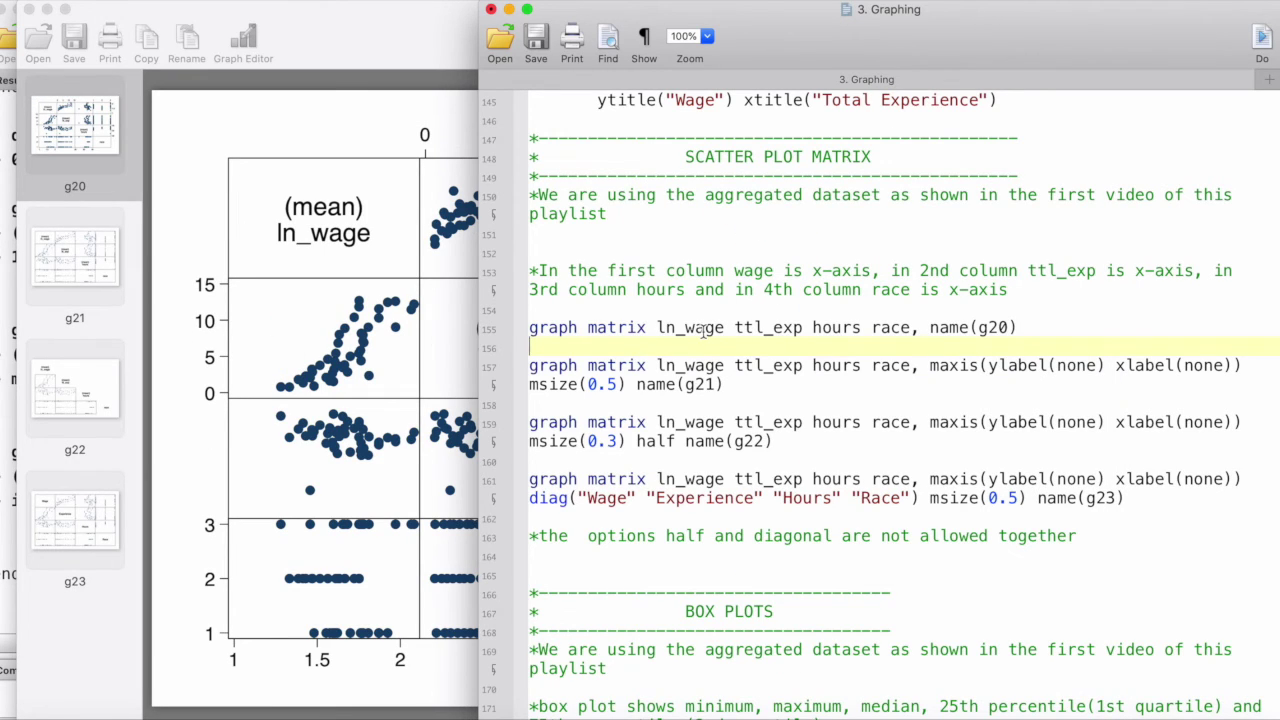
pyautogui.click(452, 362)
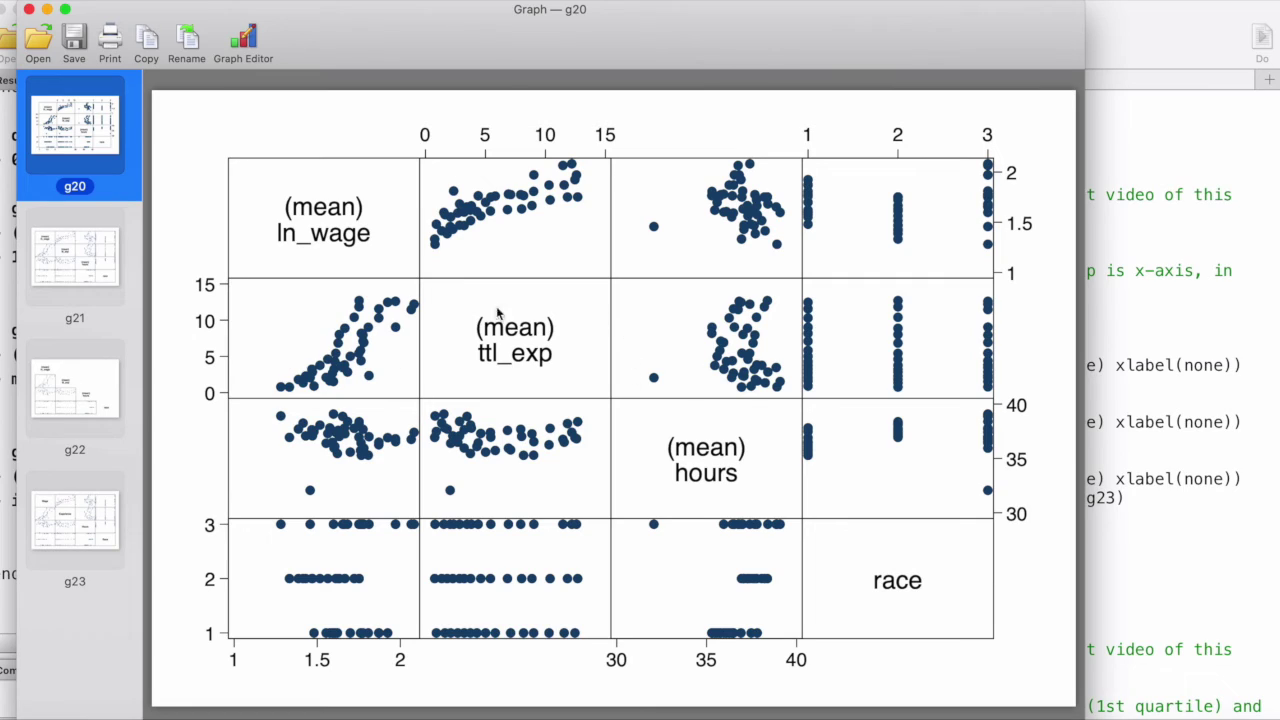
pyautogui.click(1130, 543)
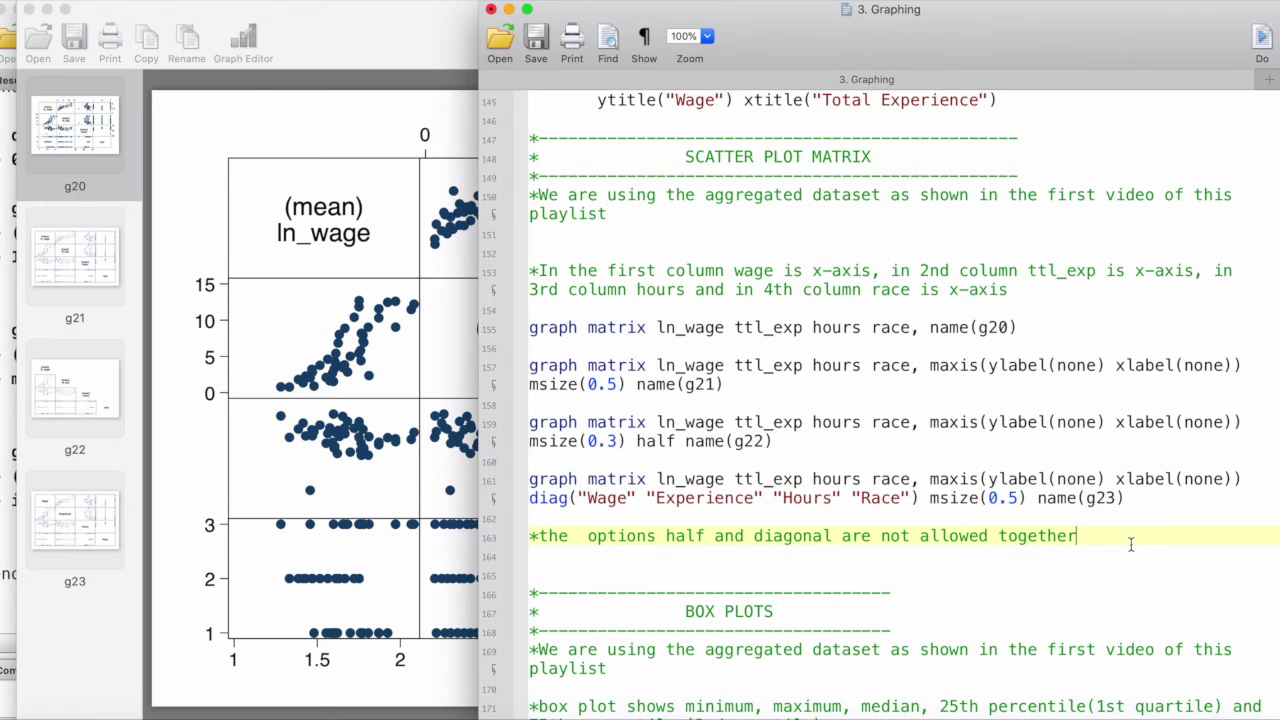